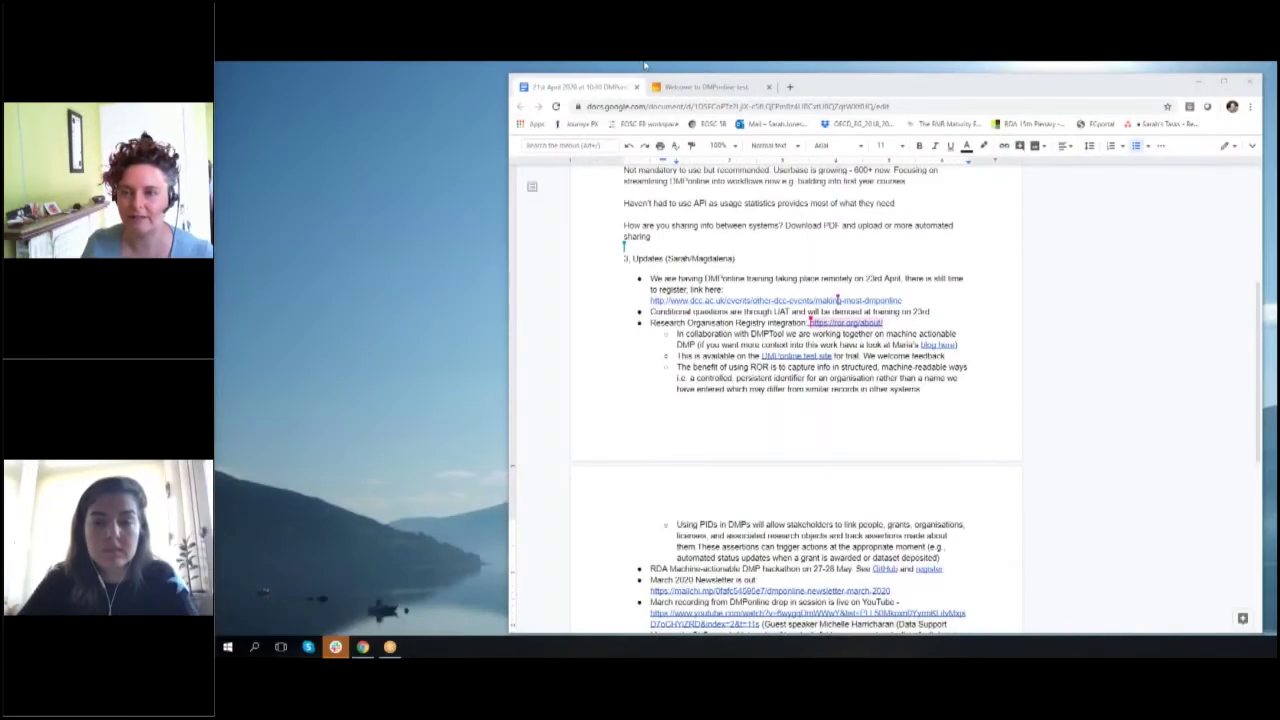
Switch to the DMPonline test site and try the account form's Organisation lookup with "edi" and "edinb"
click(689, 90)
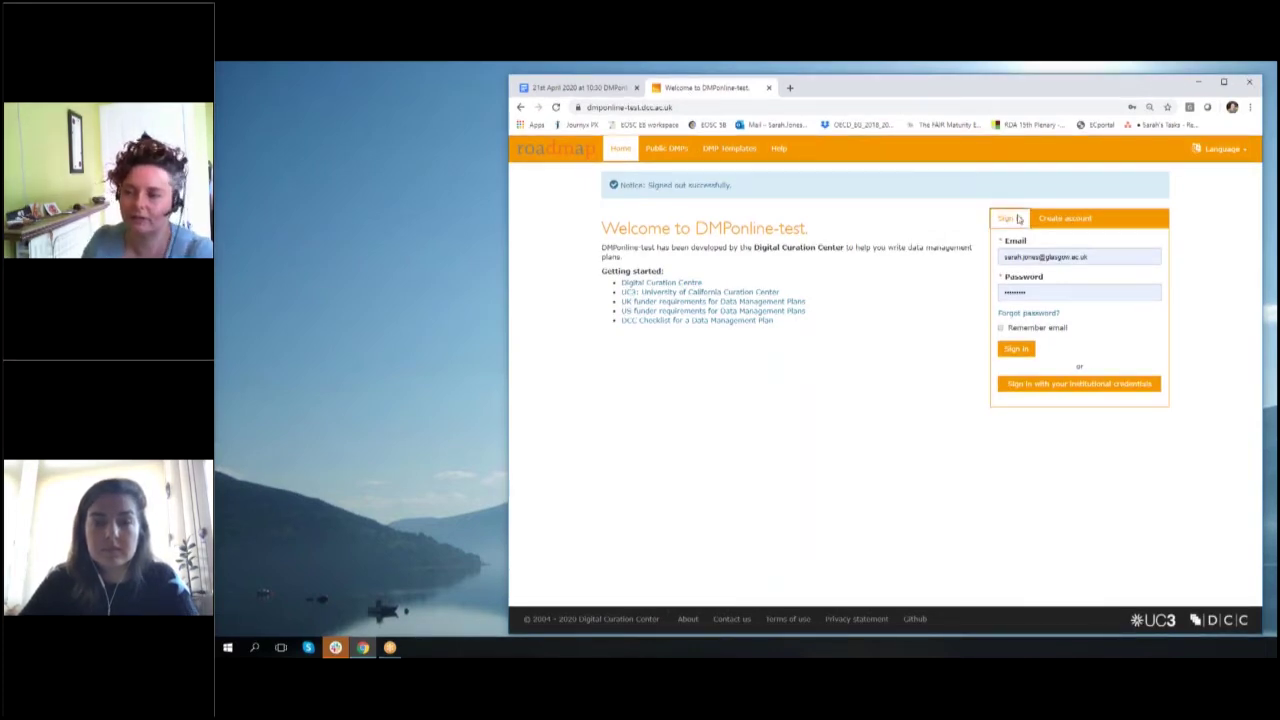
click(1062, 218)
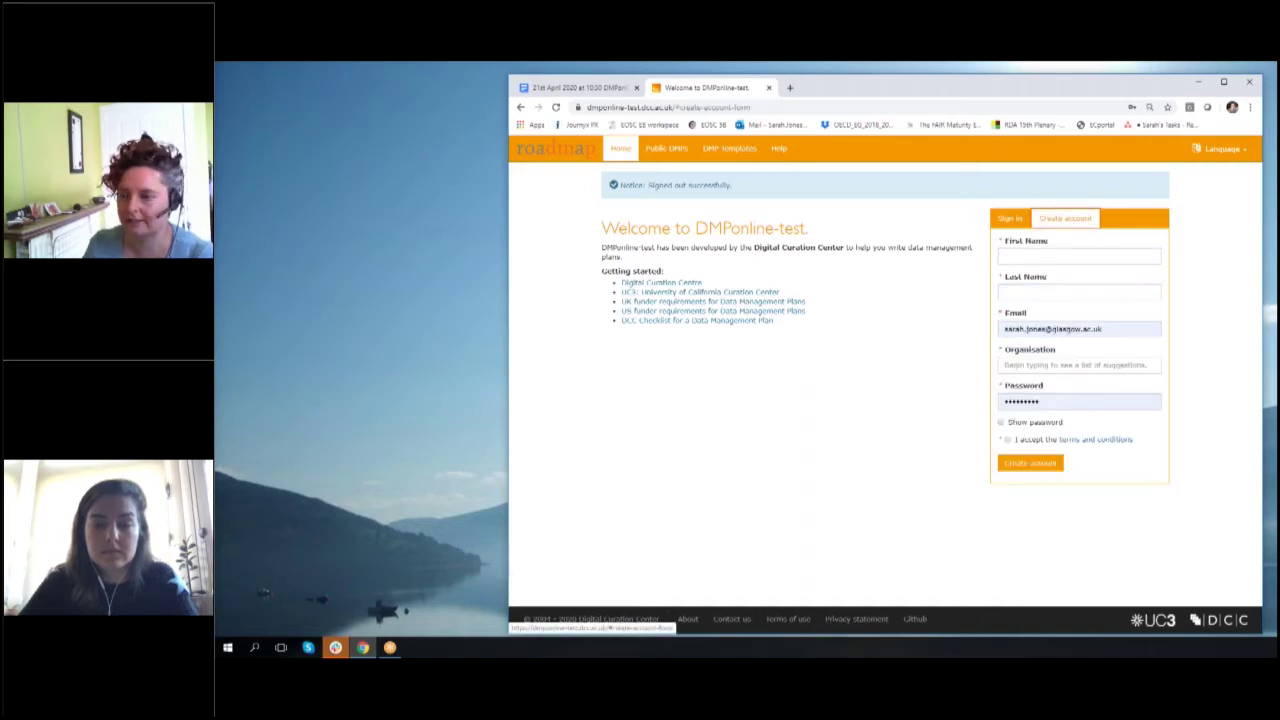
click(1053, 366)
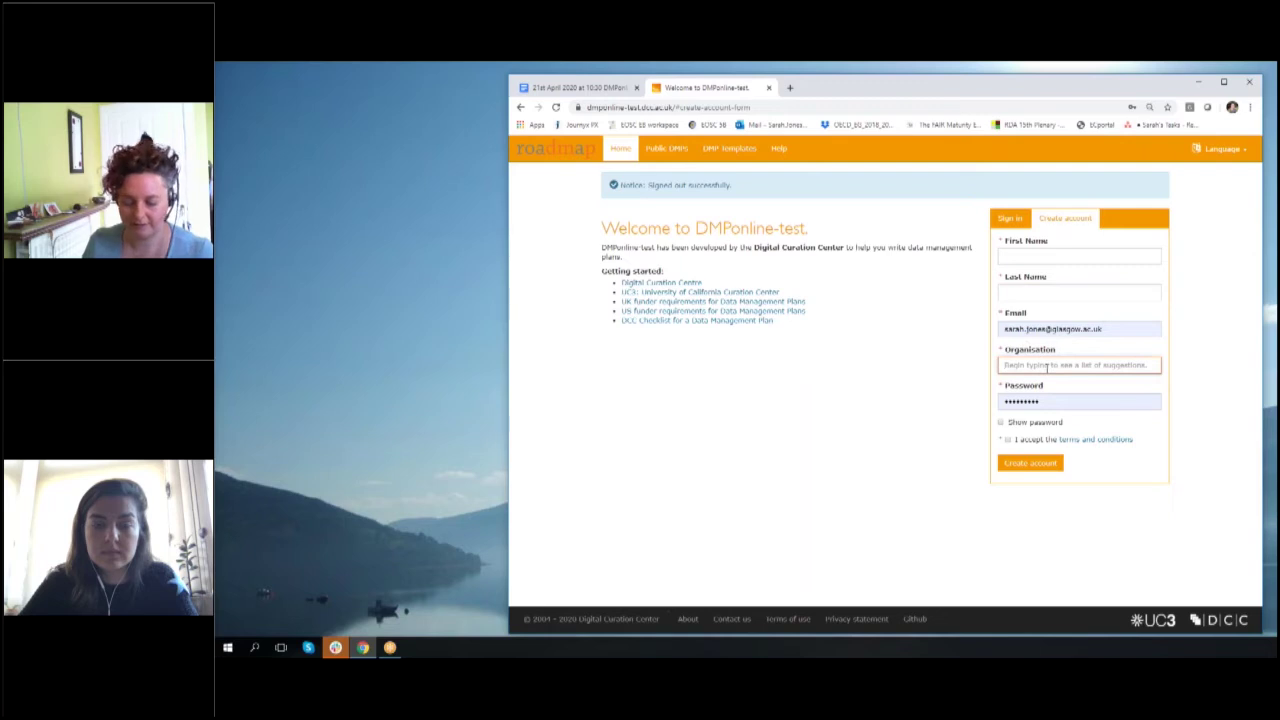
text(edi)
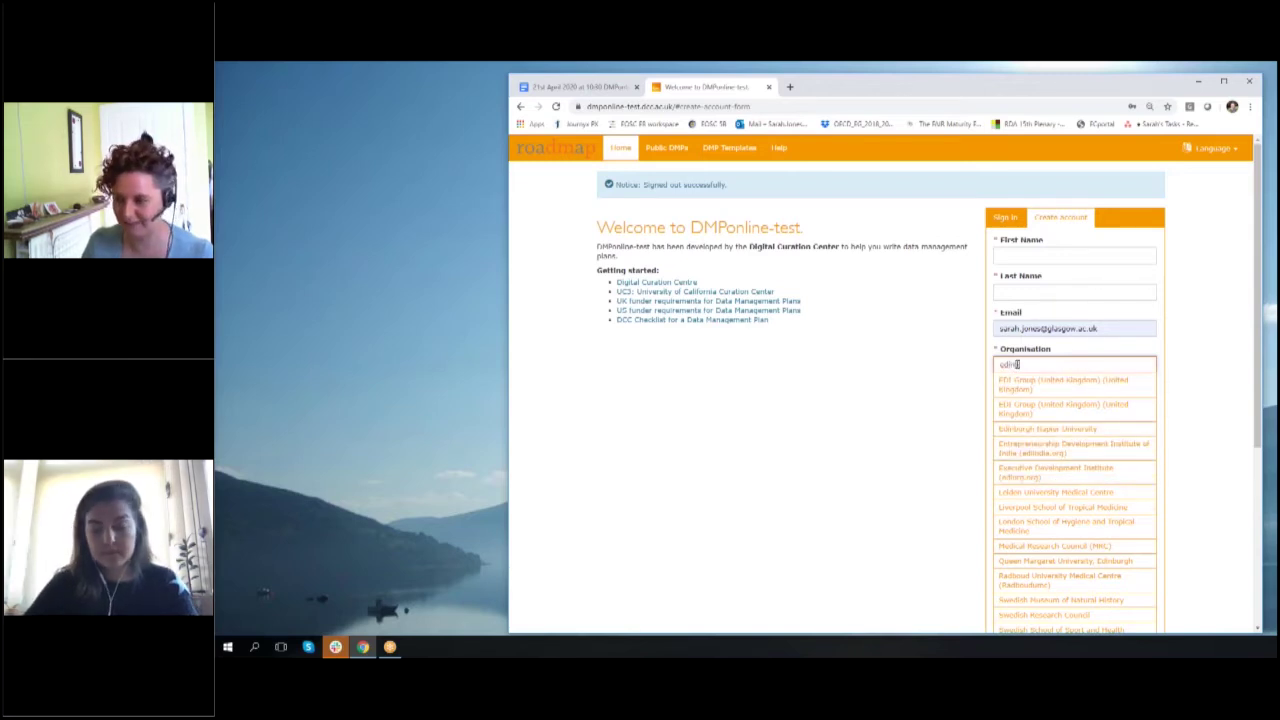
text(b)
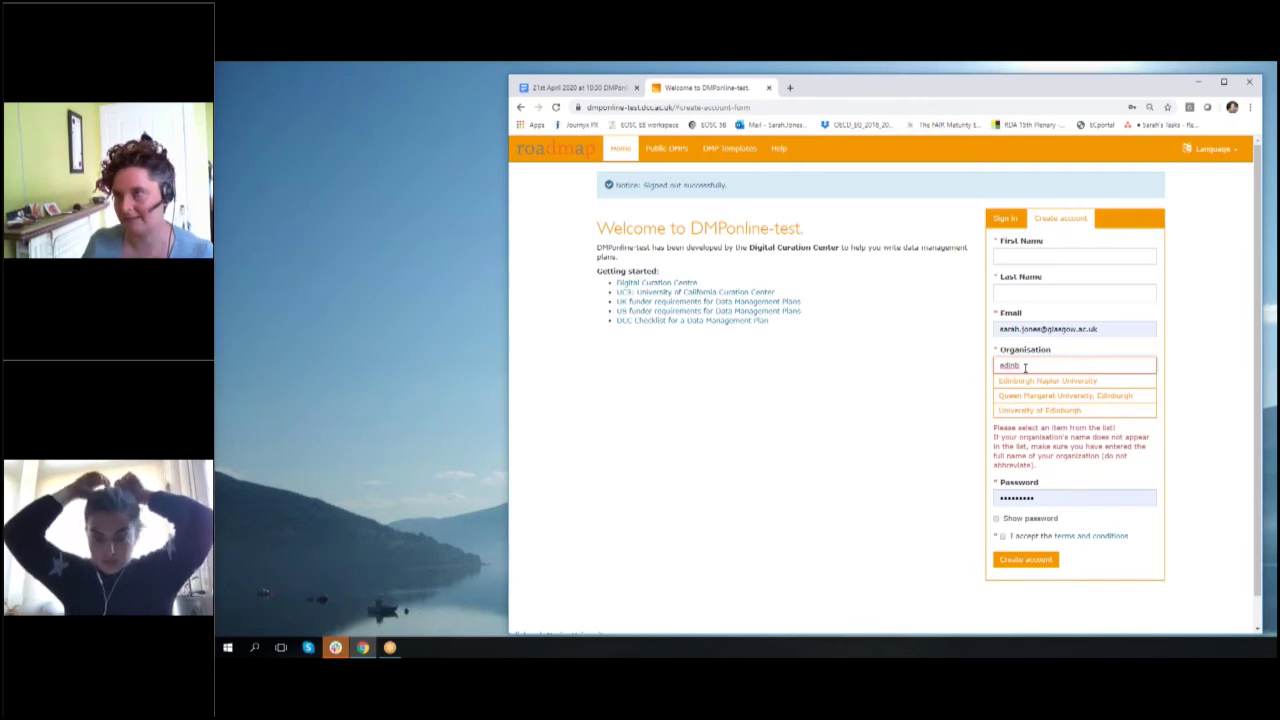
key(BackSpace)
key(BackSpace)
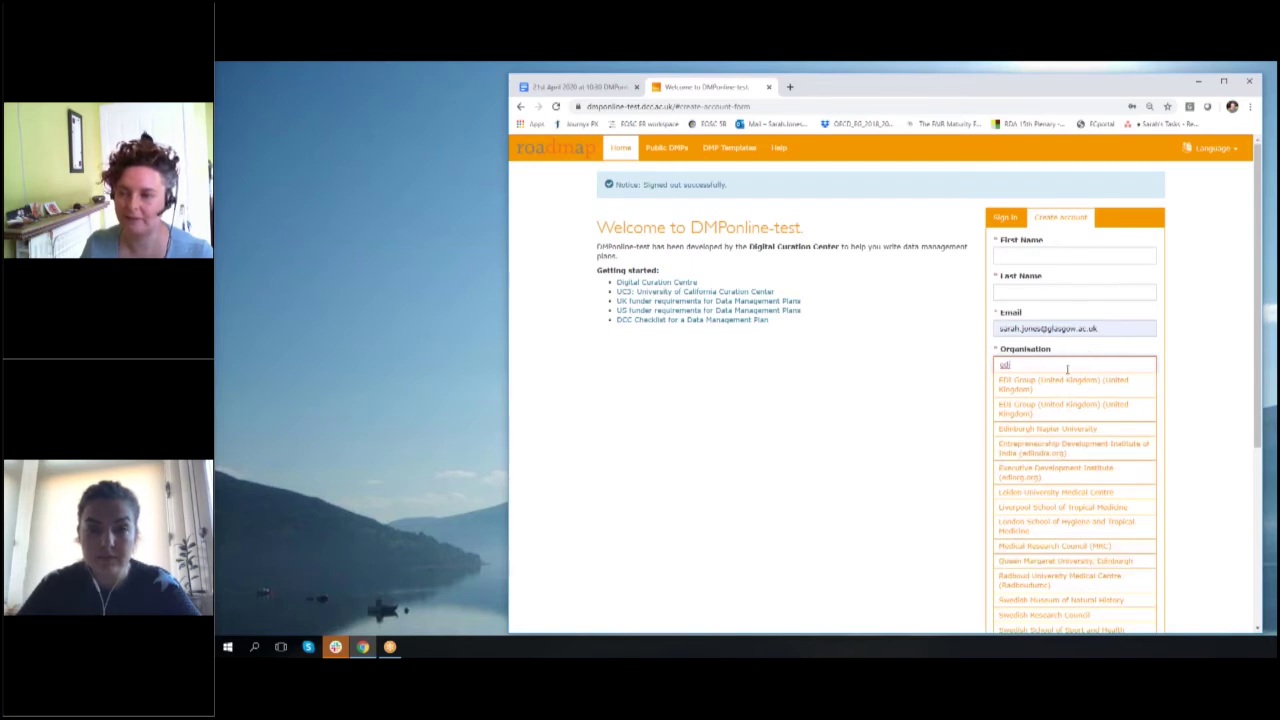
Sign in to the DMPonline test site with the prefilled credentials and open the organisations administration list
click(1005, 217)
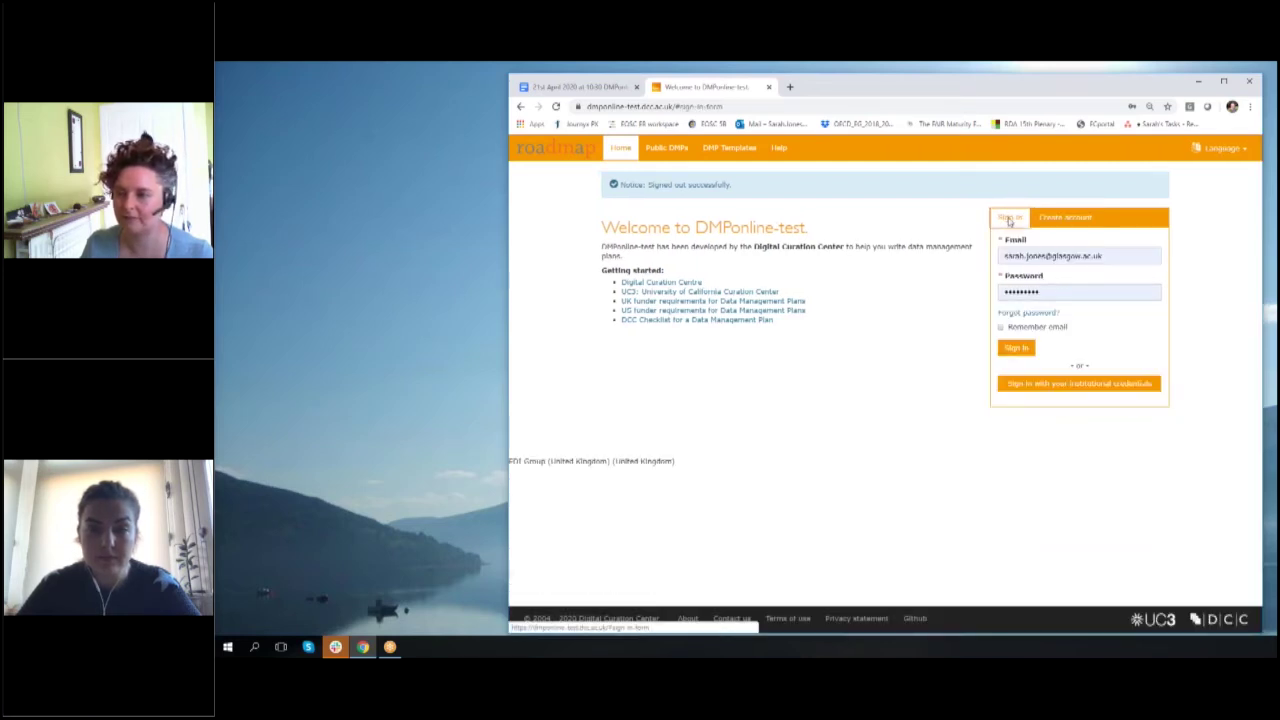
click(1017, 347)
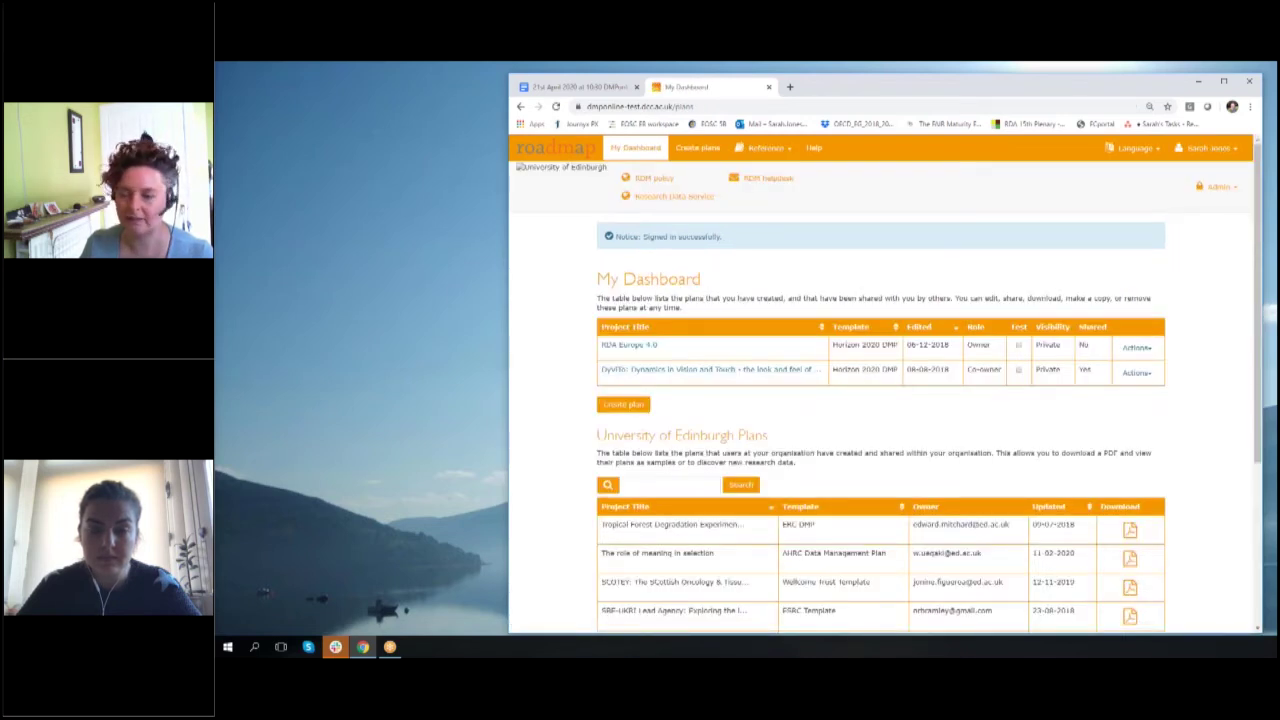
click(1219, 192)
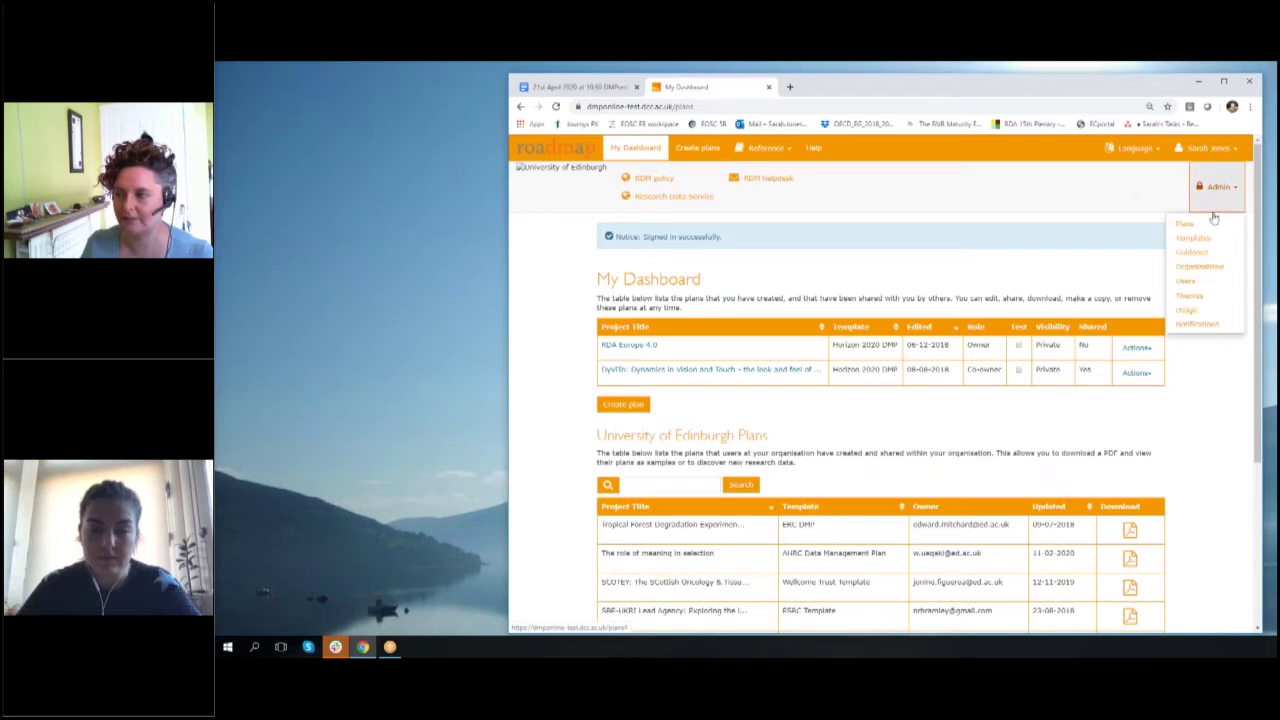
click(1197, 274)
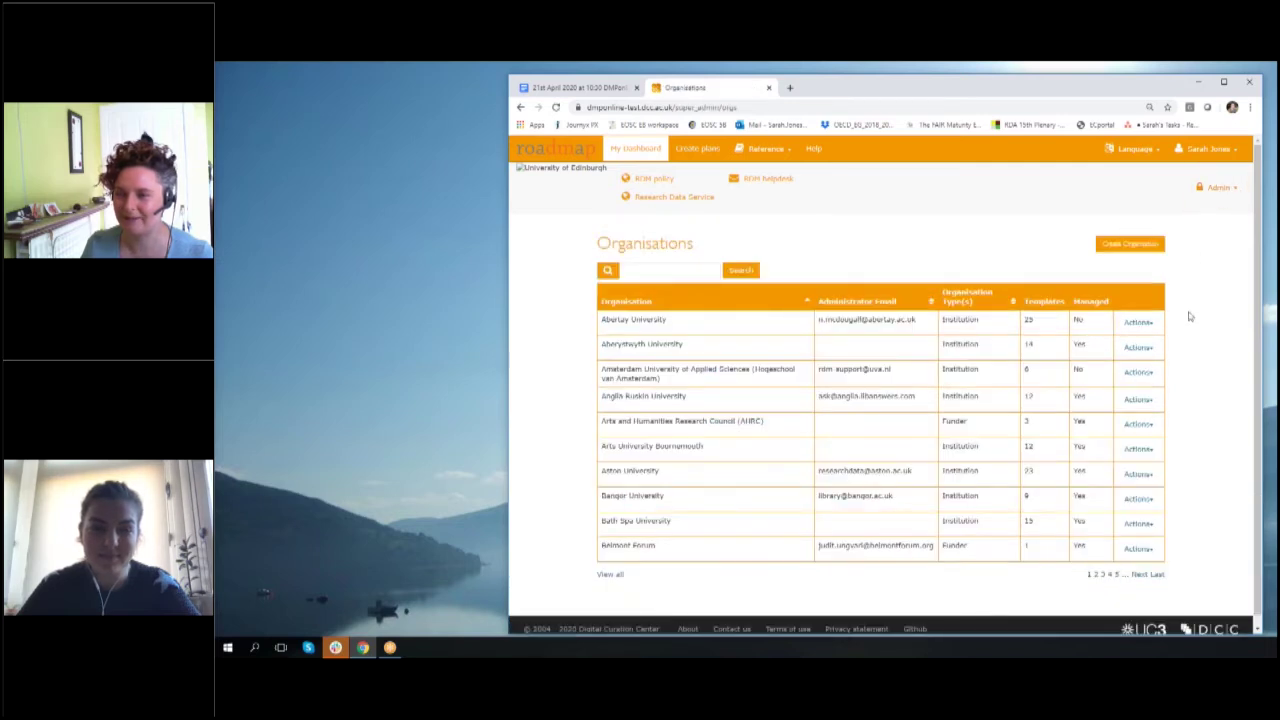
Open Abertay University's organisation details and examine its Crossref Funder Registry and ROR identifiers
click(1139, 323)
click(1136, 338)
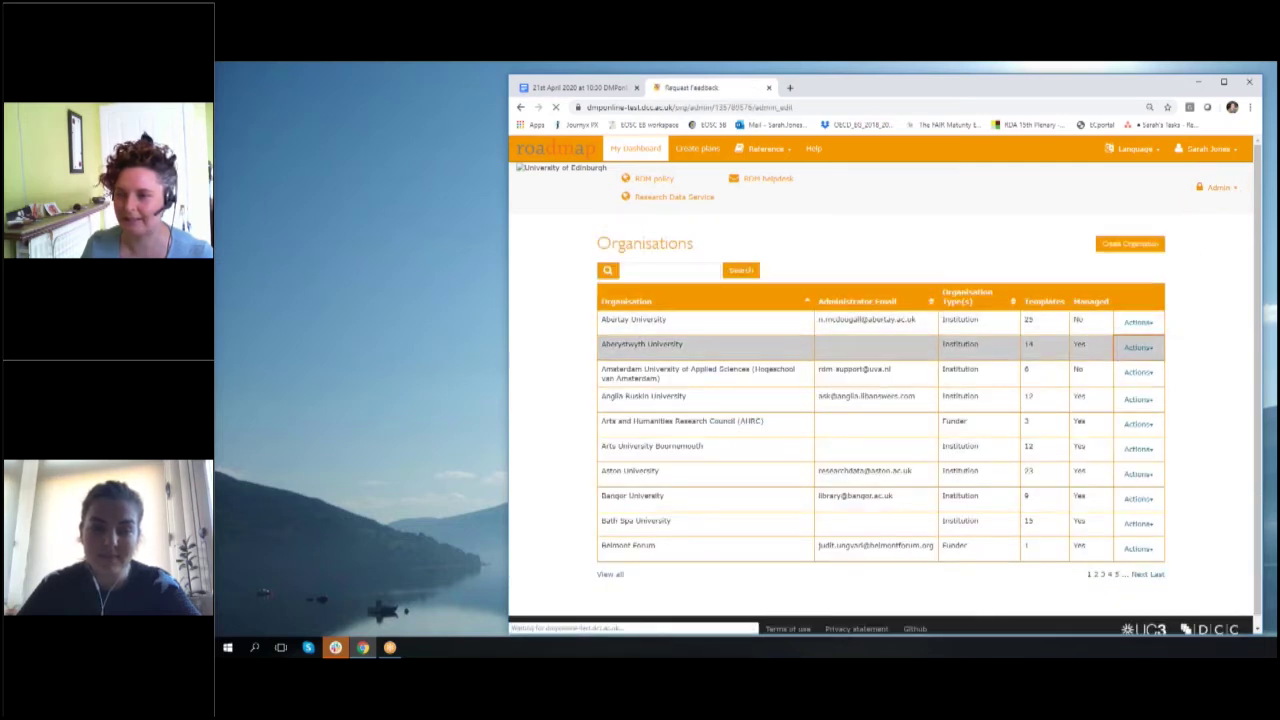
drag(1252, 260, 1257, 418)
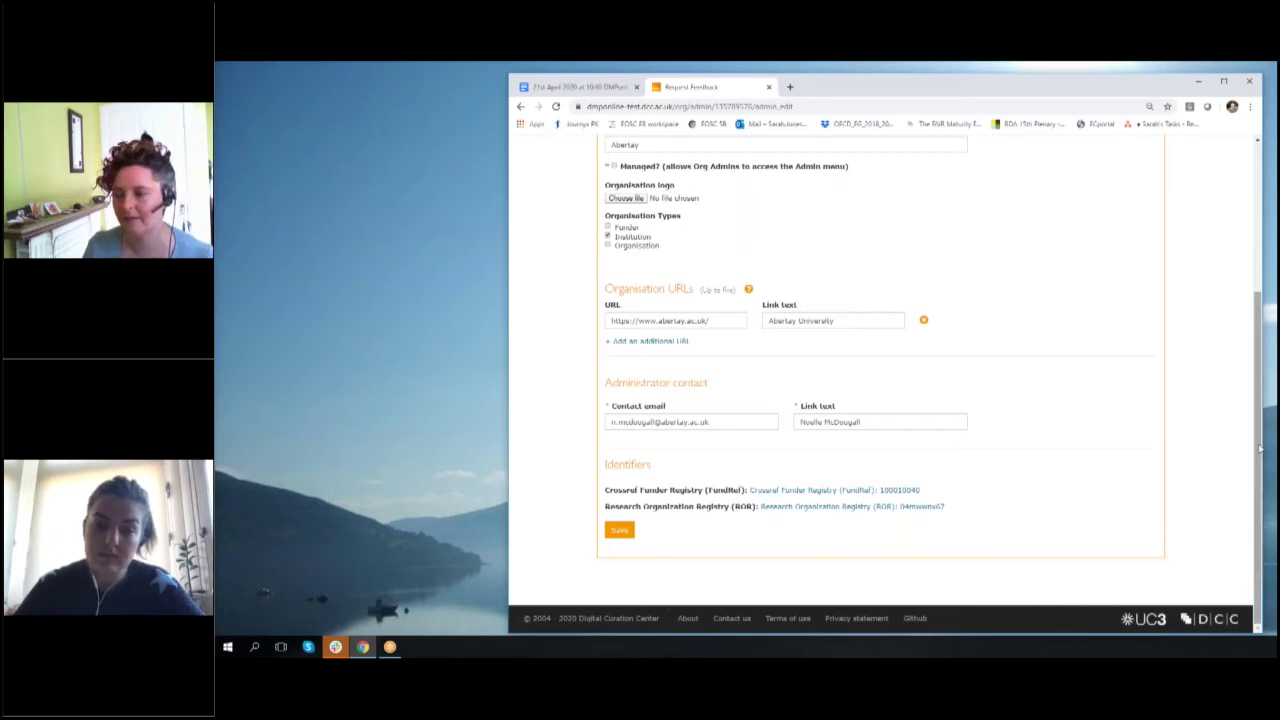
drag(1258, 449, 1262, 281)
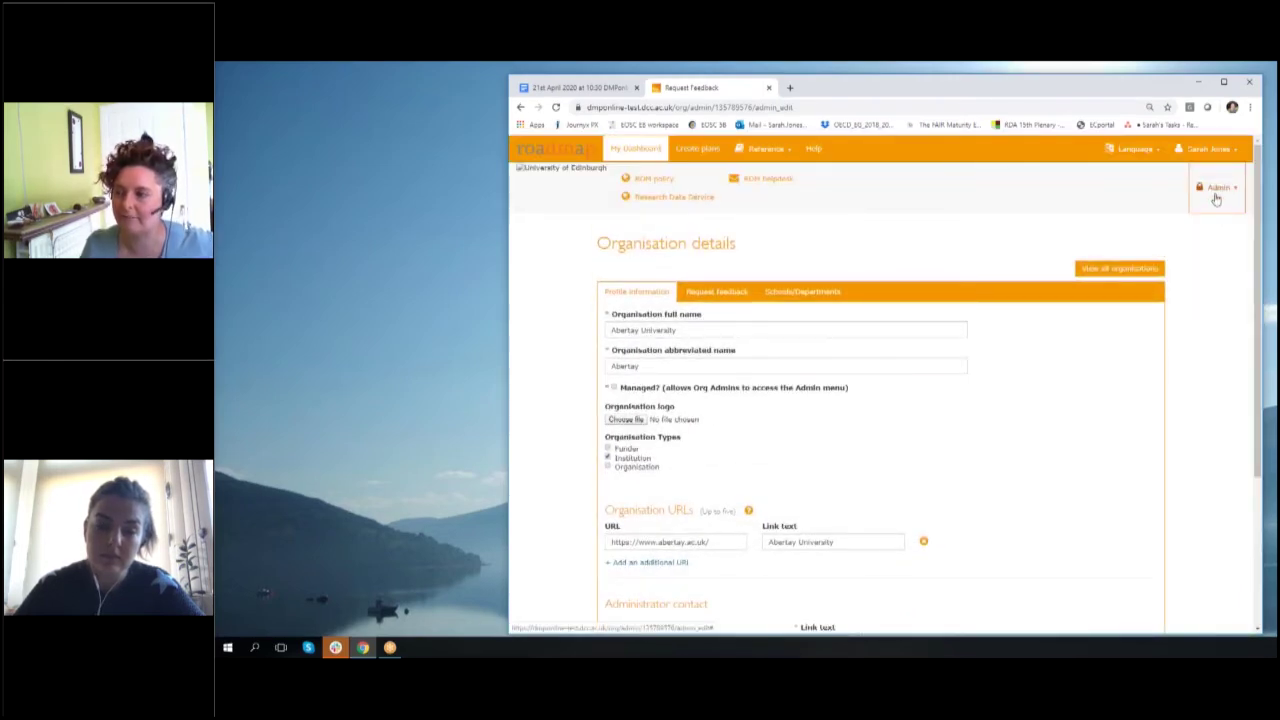
Inspect the Organisation field in the user's profile, and the primary research organisation field on the new plan form
click(1208, 148)
click(1210, 172)
click(920, 413)
click(771, 449)
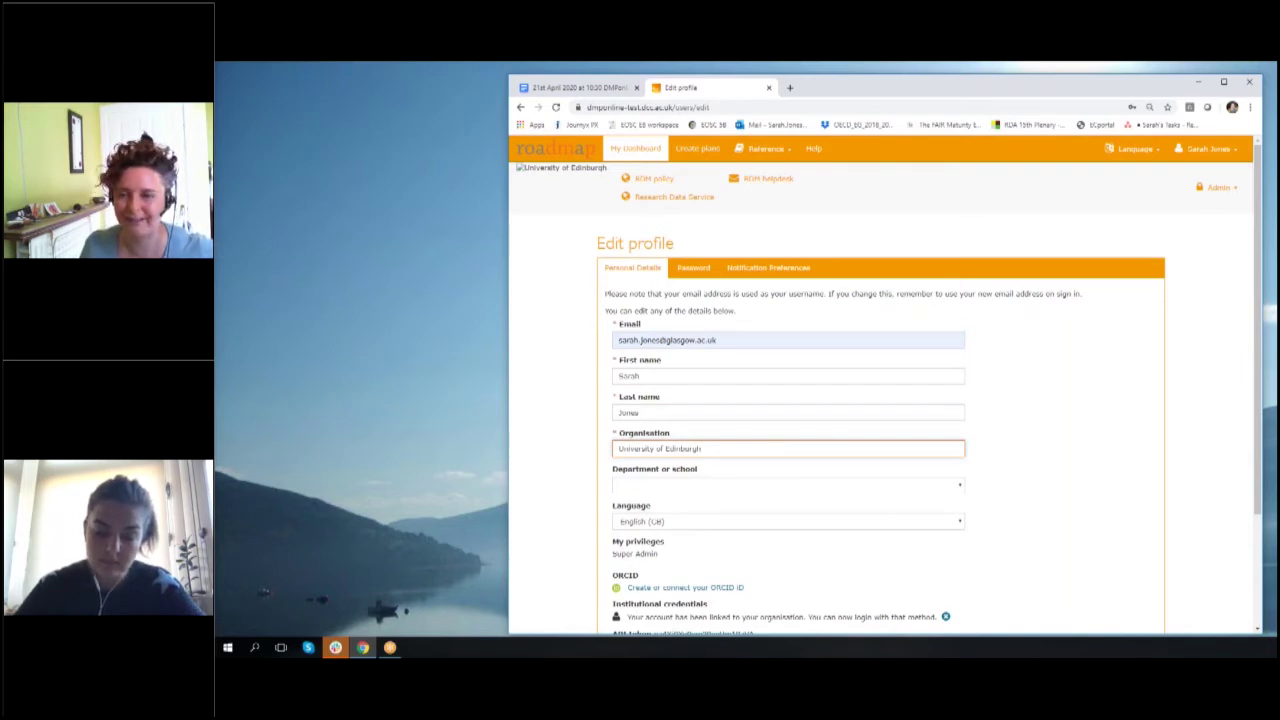
click(697, 148)
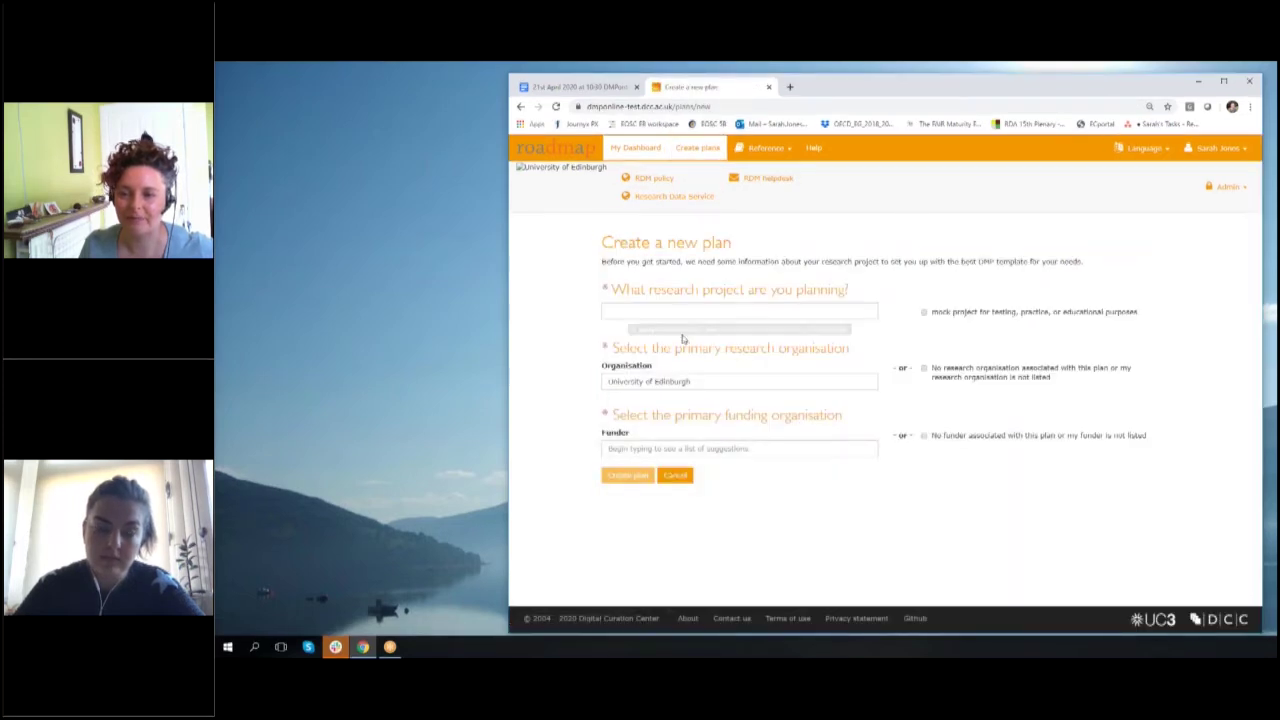
click(706, 379)
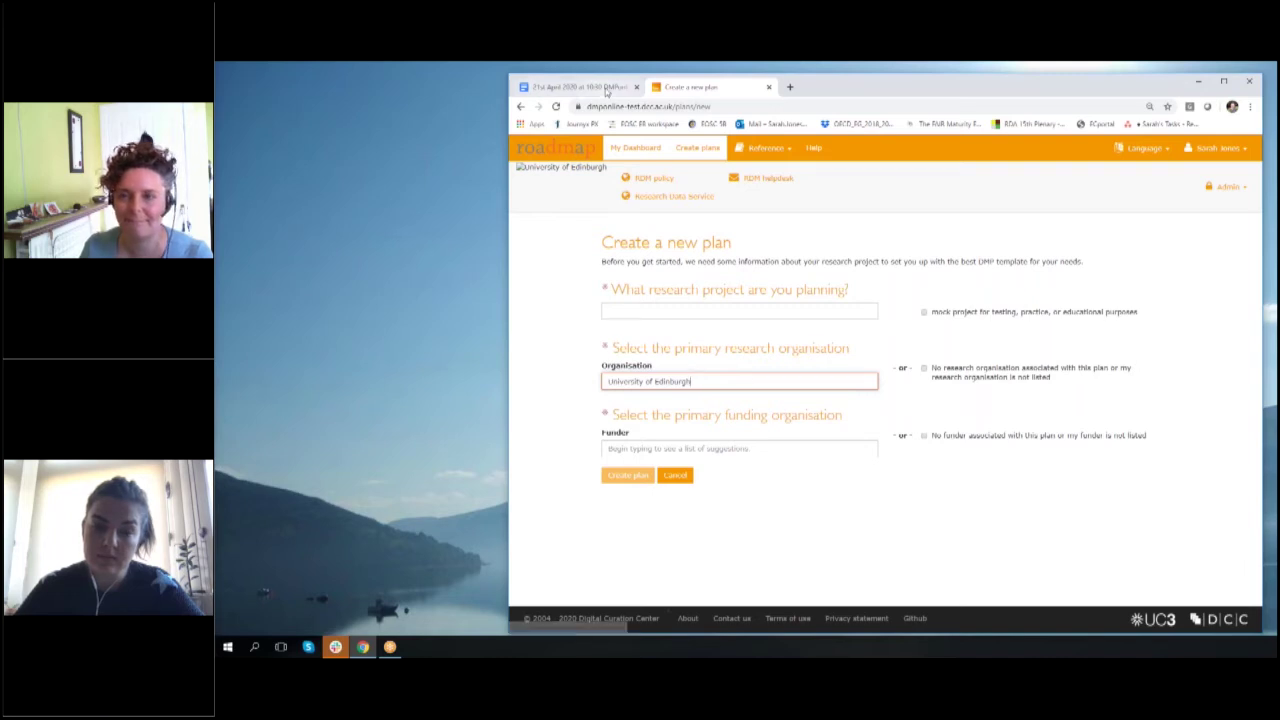
Return to the meeting notes document and review the remaining items under Updates, including the RDA hackathon and newsletter
click(604, 90)
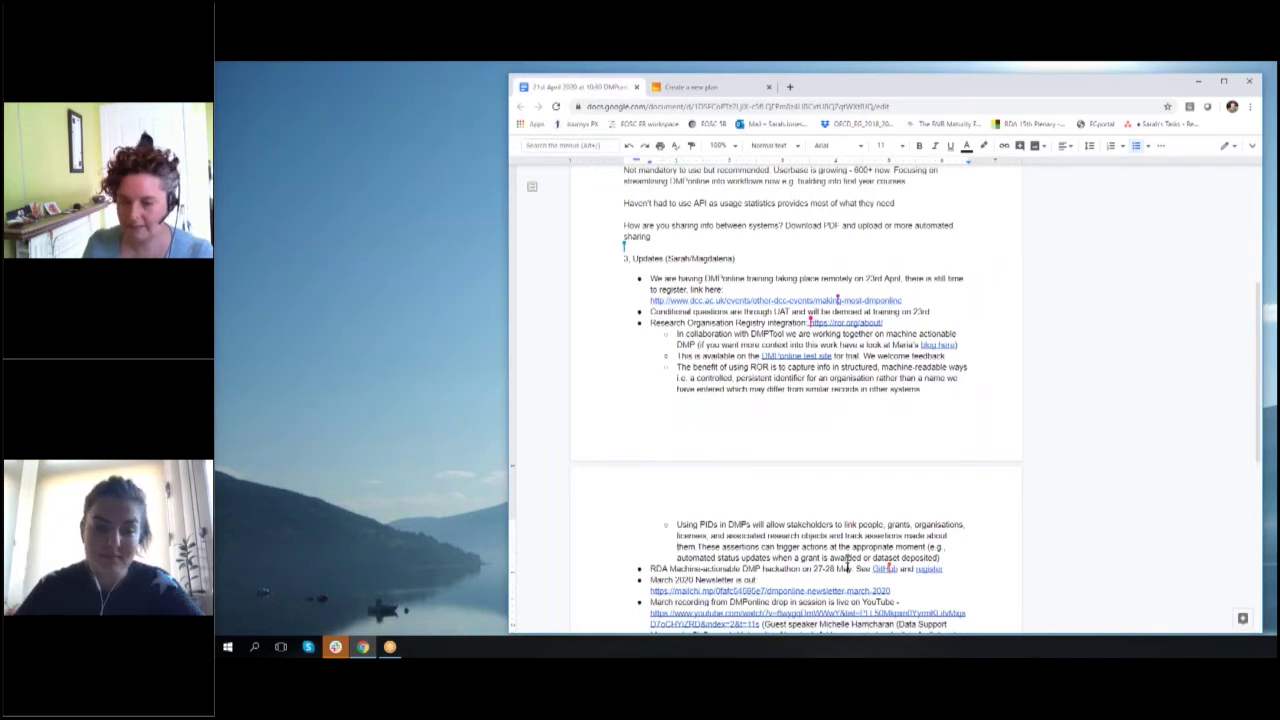
scroll(848, 602, down, 3)
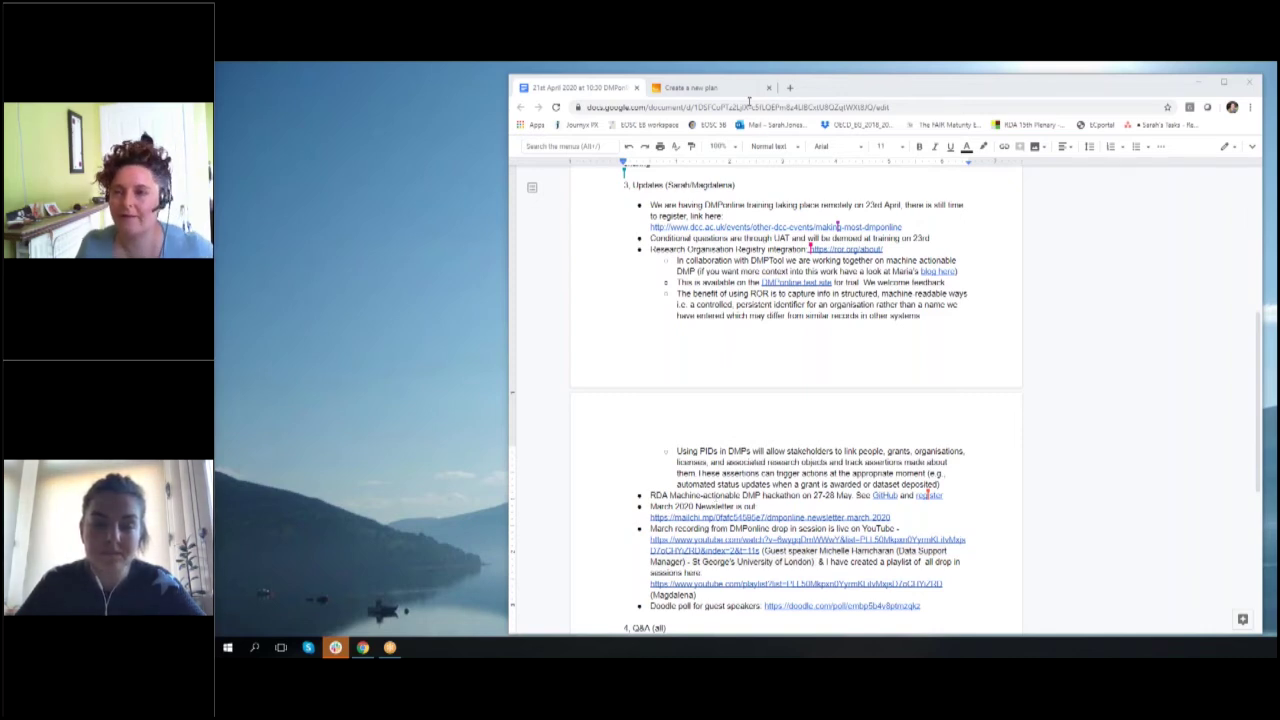
Search the web for "rda common standard for dmps" in place of the new plan page
click(700, 87)
click(730, 105)
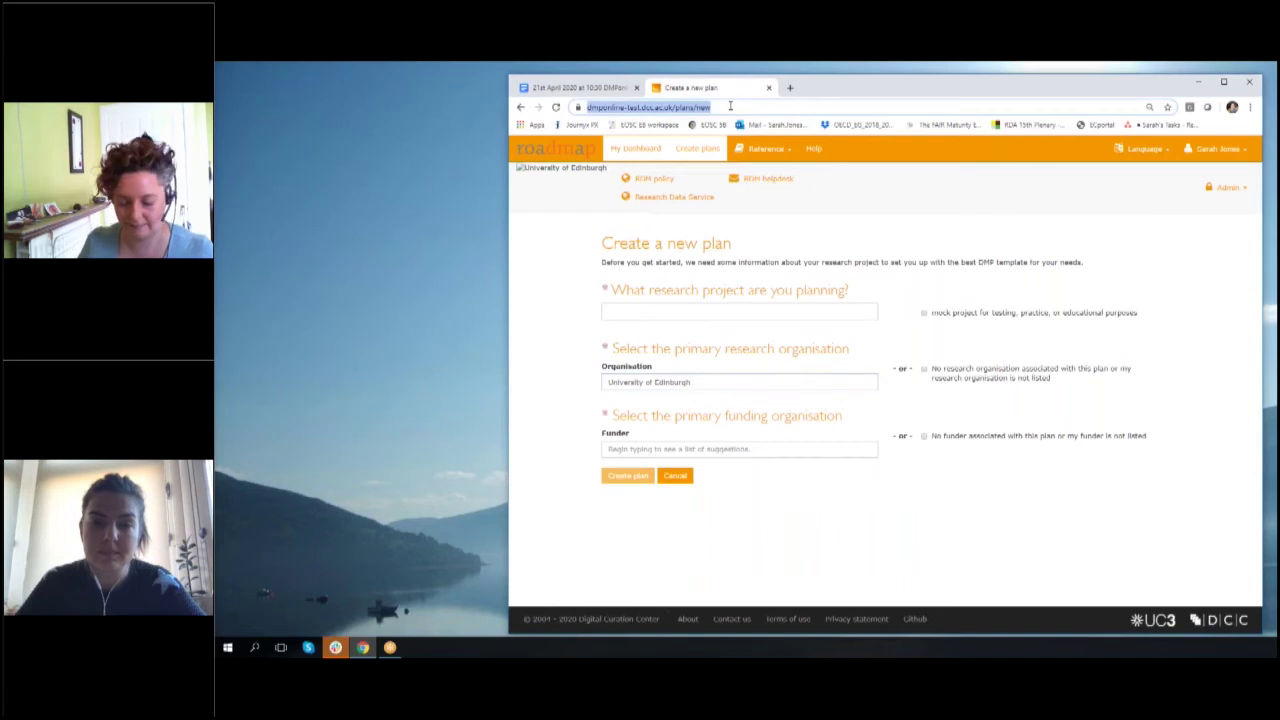
text(rda com)
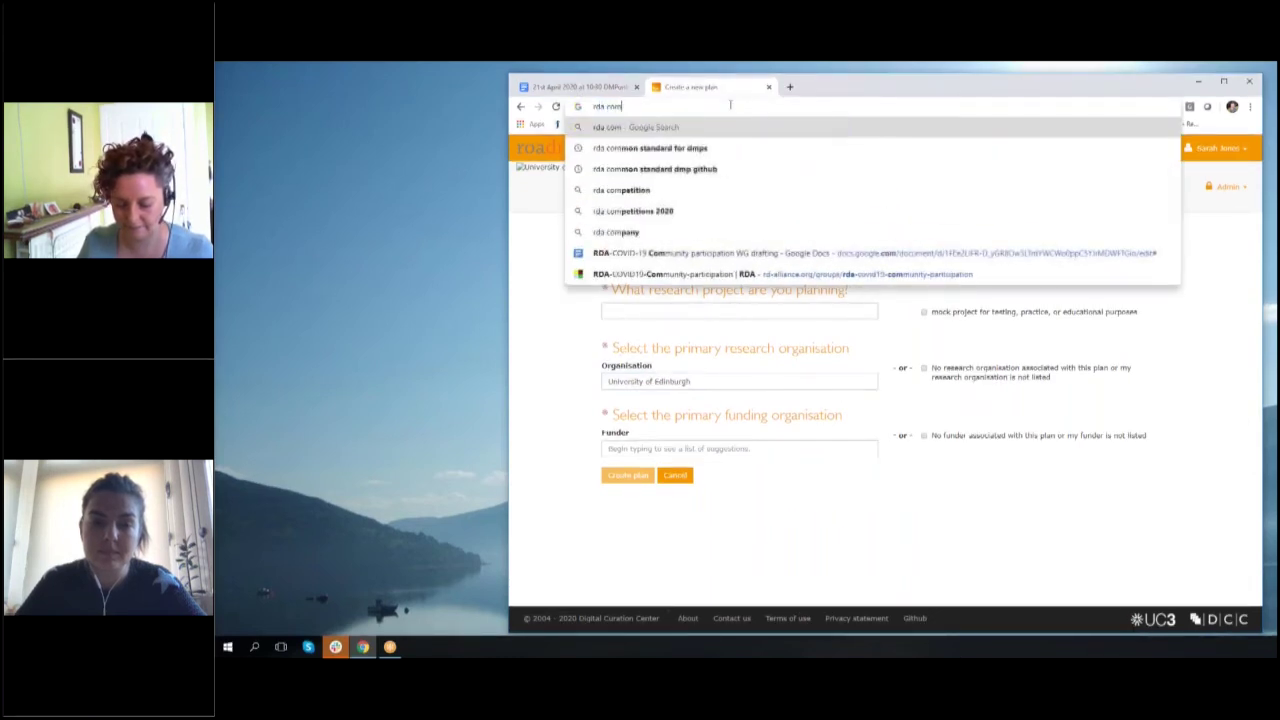
text(mon standard f)
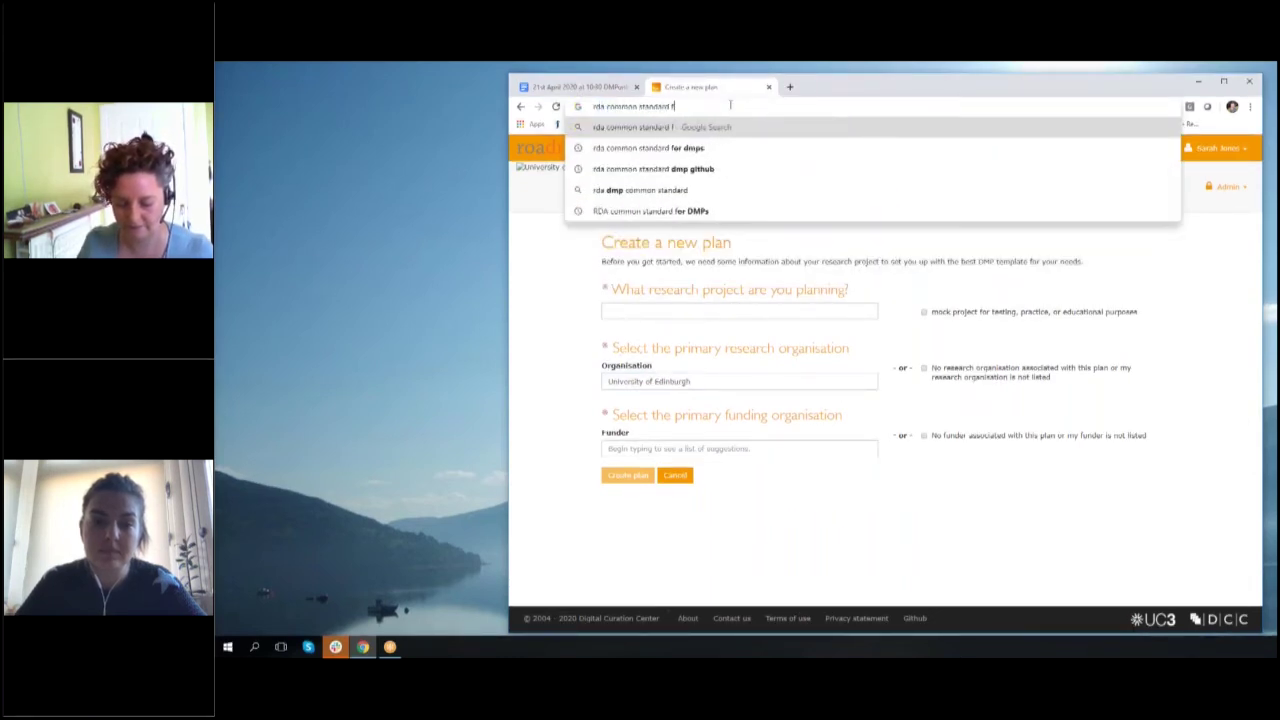
text(or dmps)
key(Return)
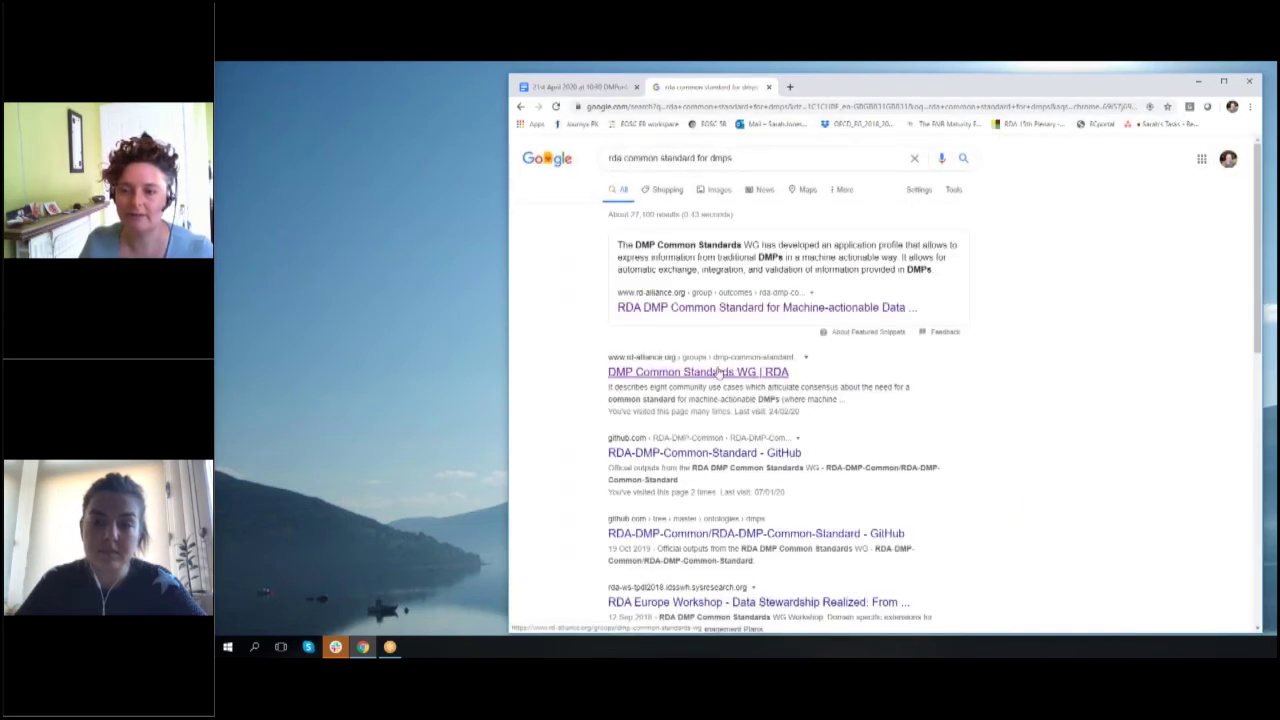
Open the Machine-actionable Data Management Plans recommendation from the DMP Common Standards WG outputs and copy its web address
click(718, 372)
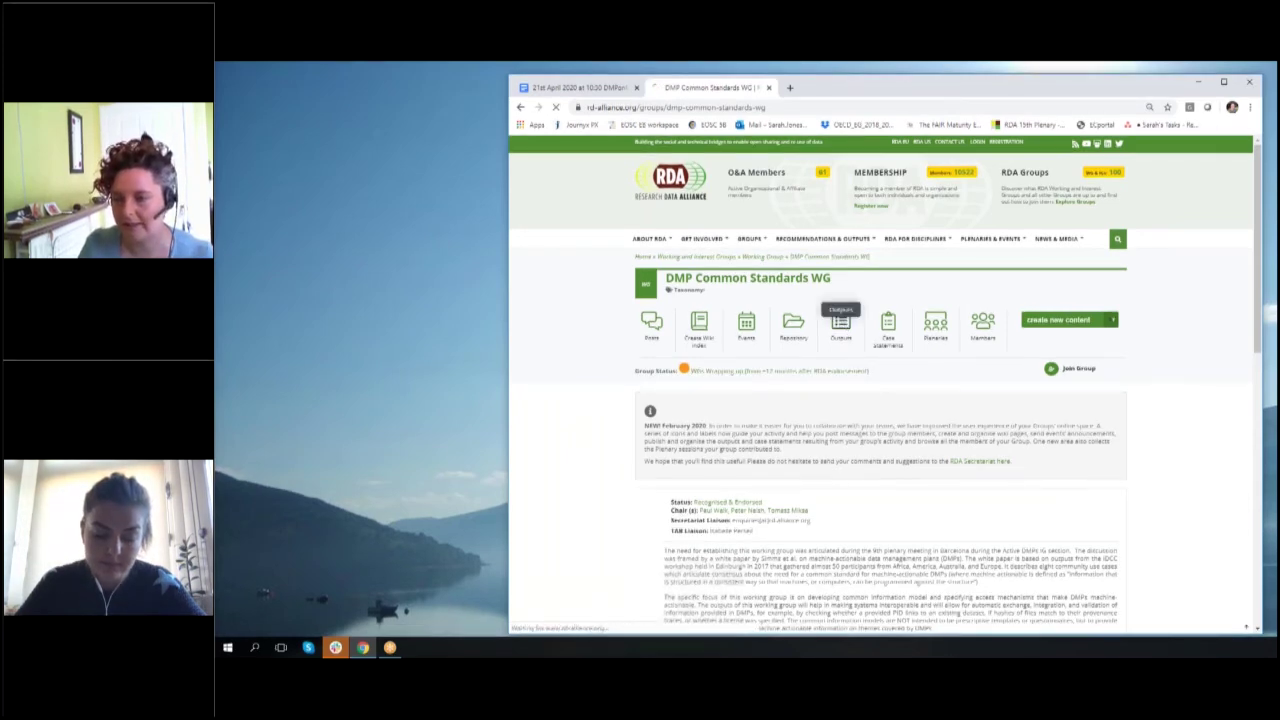
click(842, 324)
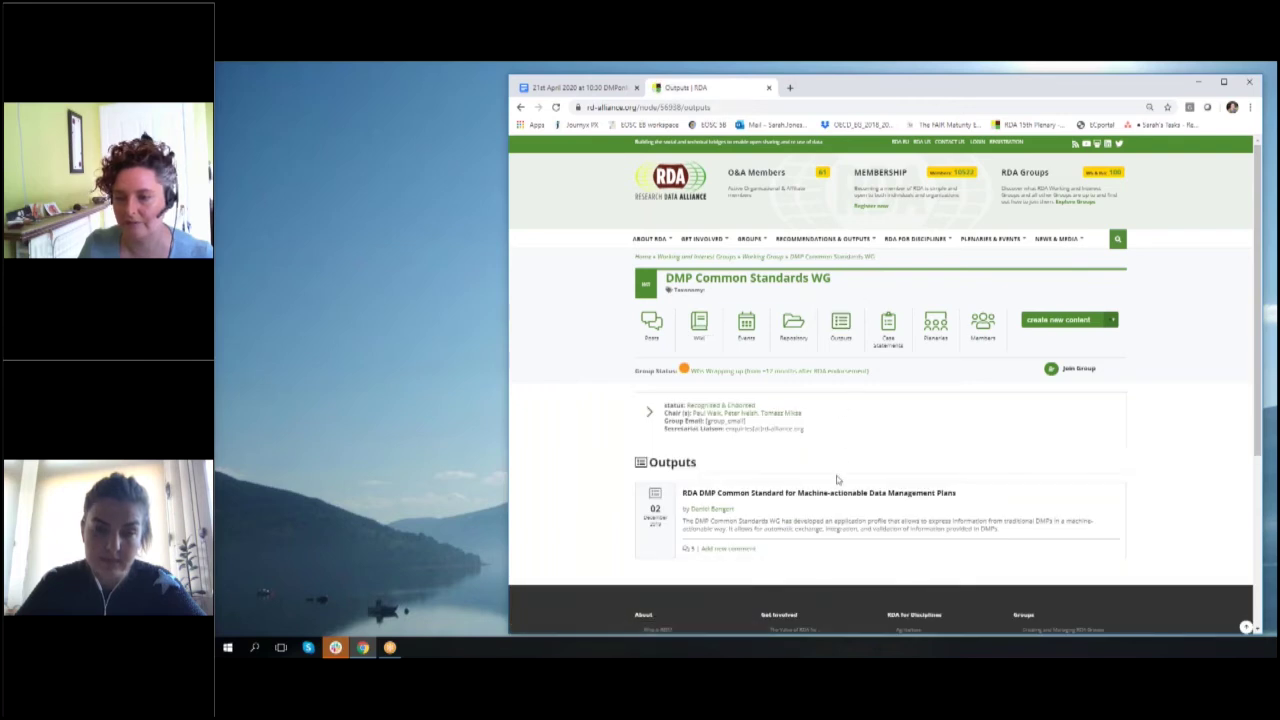
click(836, 494)
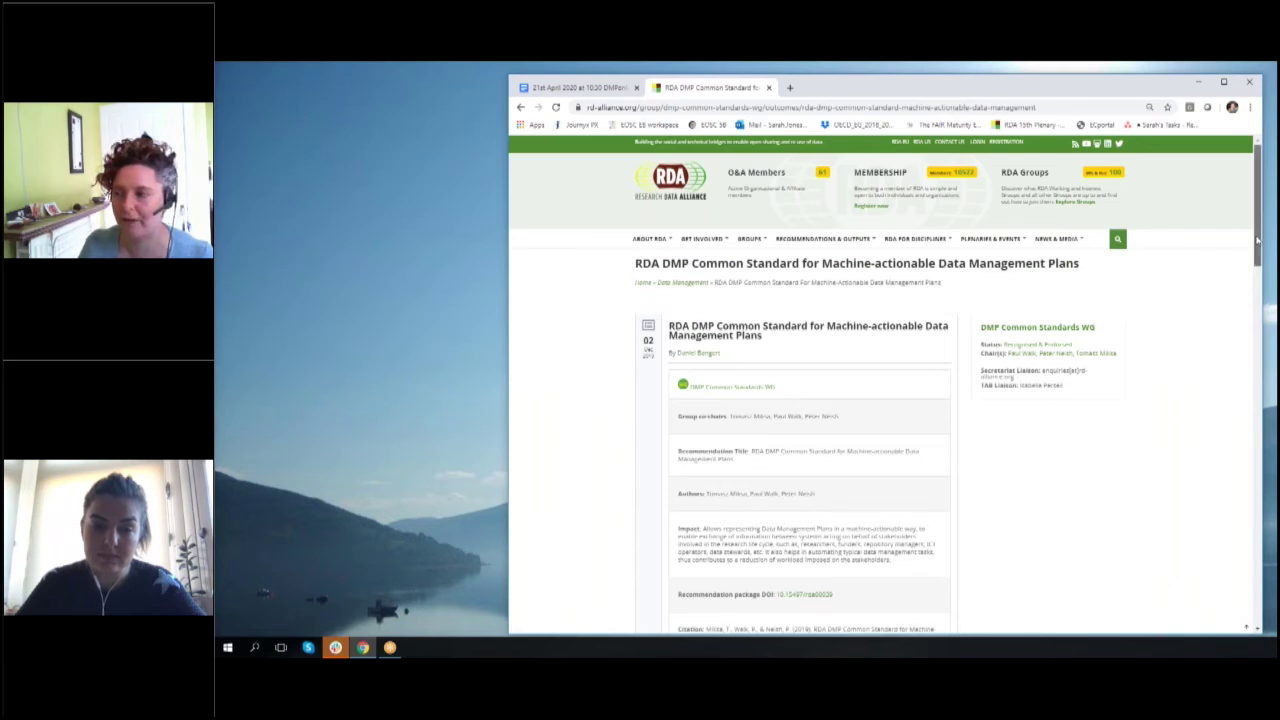
mouse_move(1257, 246)
mouse_down()
mouse_move(1258, 316)
mouse_move(1257, 246)
mouse_up()
click(860, 107)
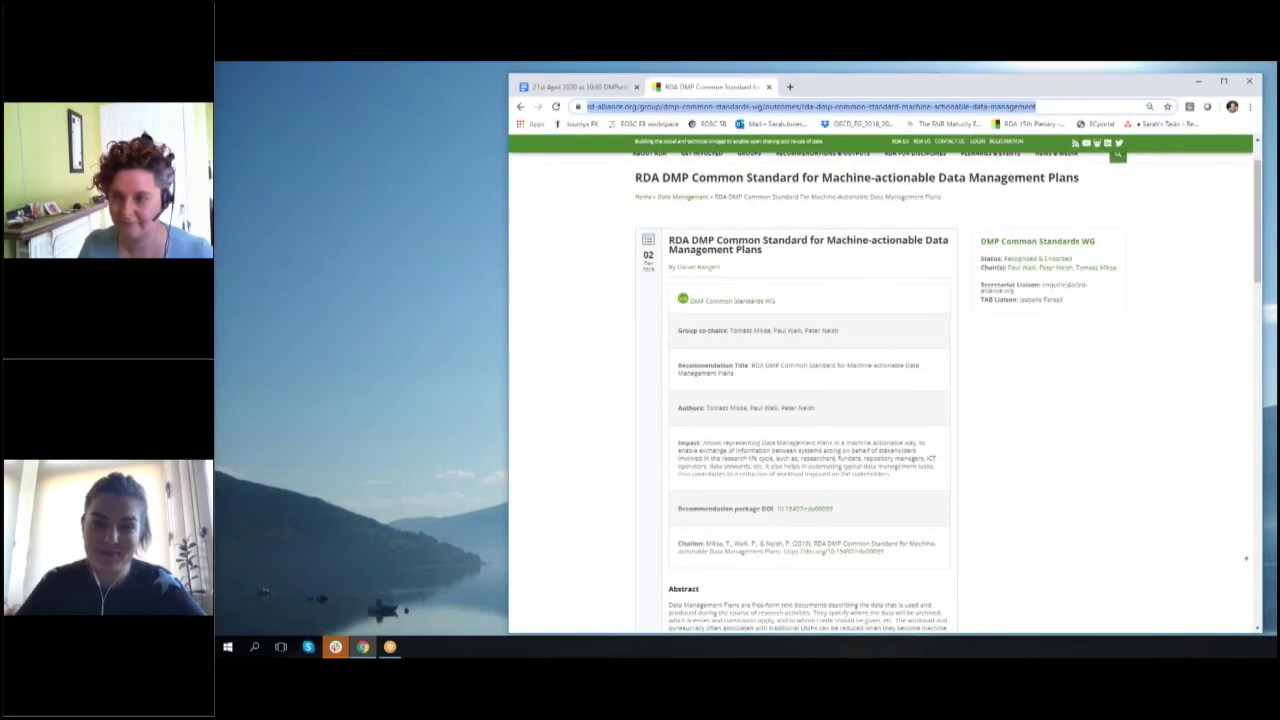
Append "See output from RDA Common Standards for DMPs group" to the RDA hackathon bullet in the meeting notes
click(600, 89)
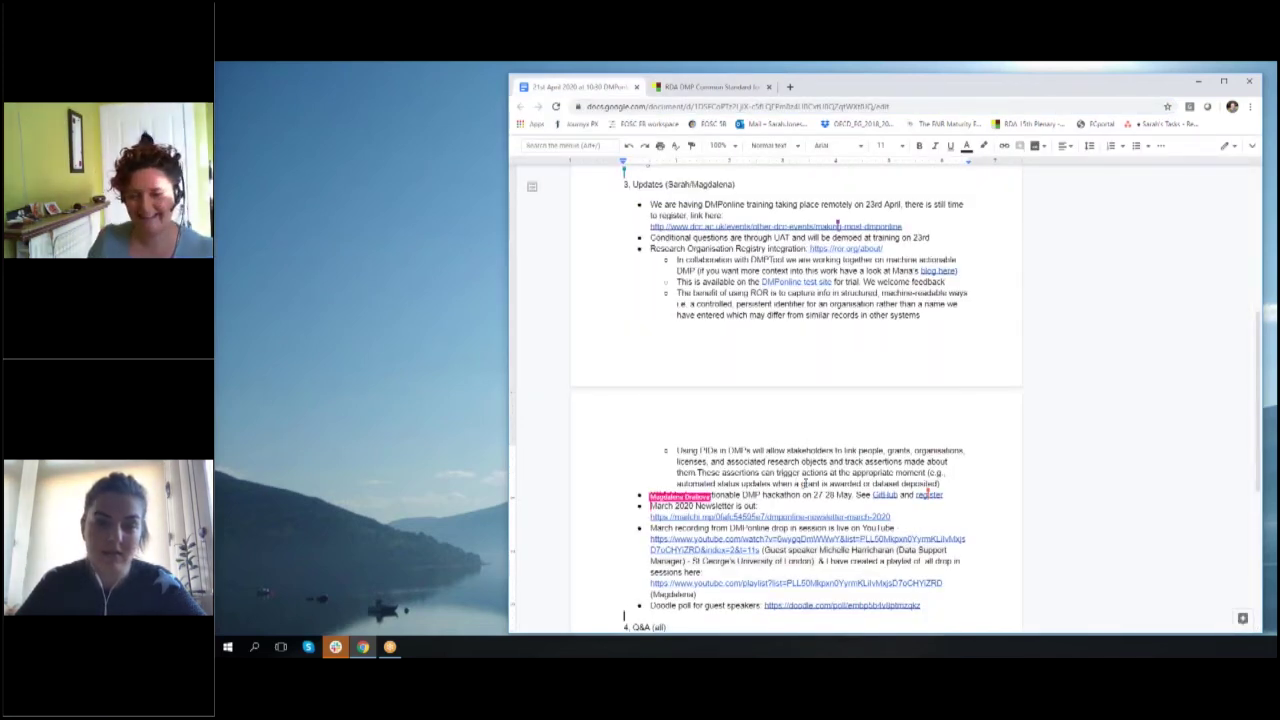
click(944, 494)
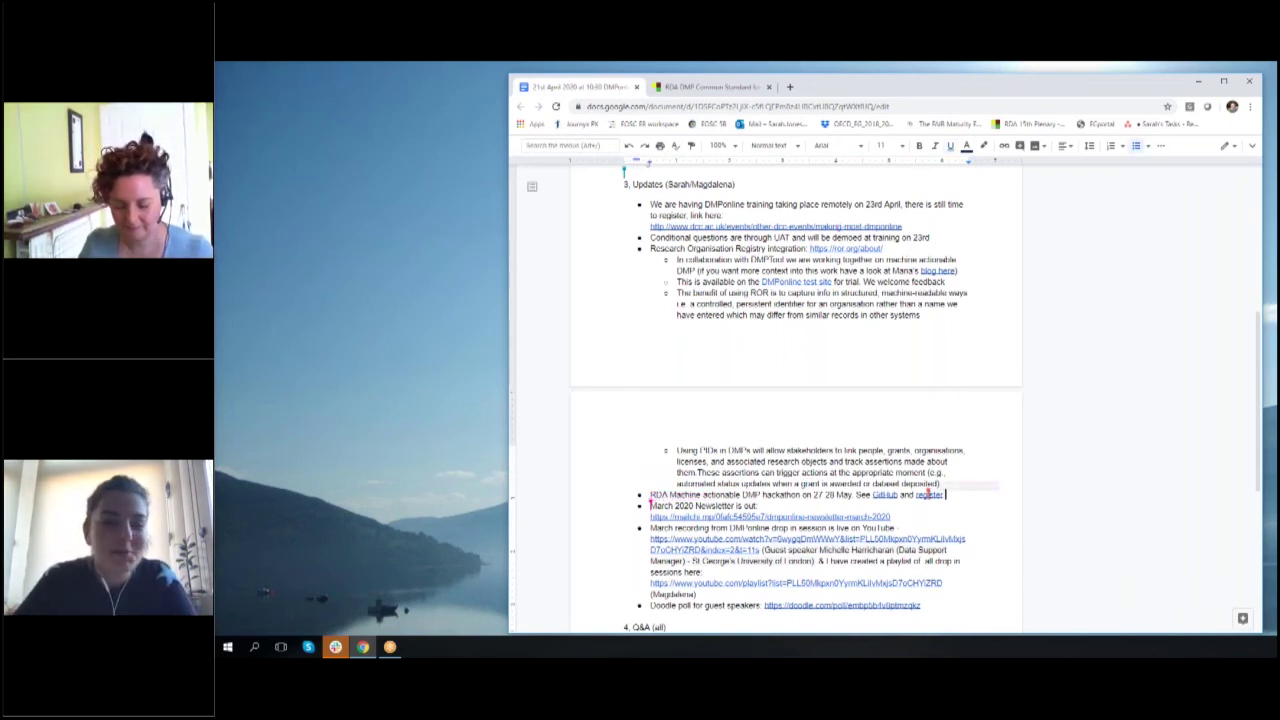
text(output from)
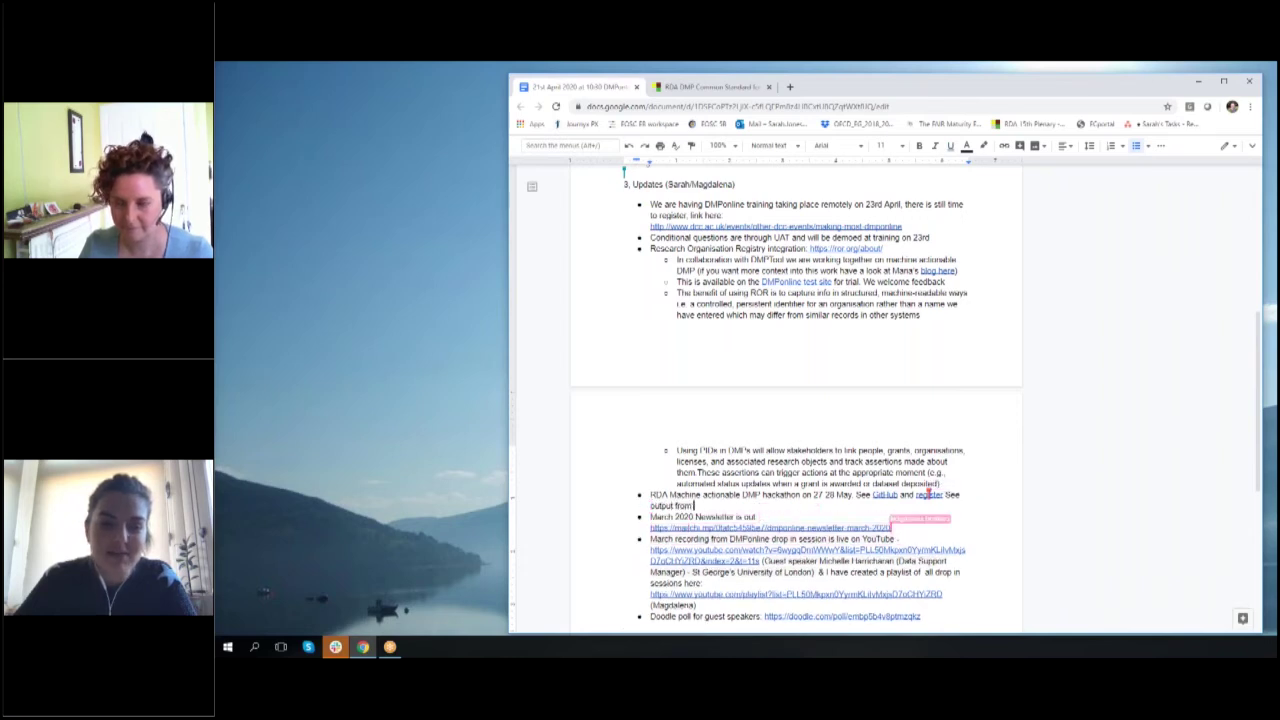
text( RDA Comm)
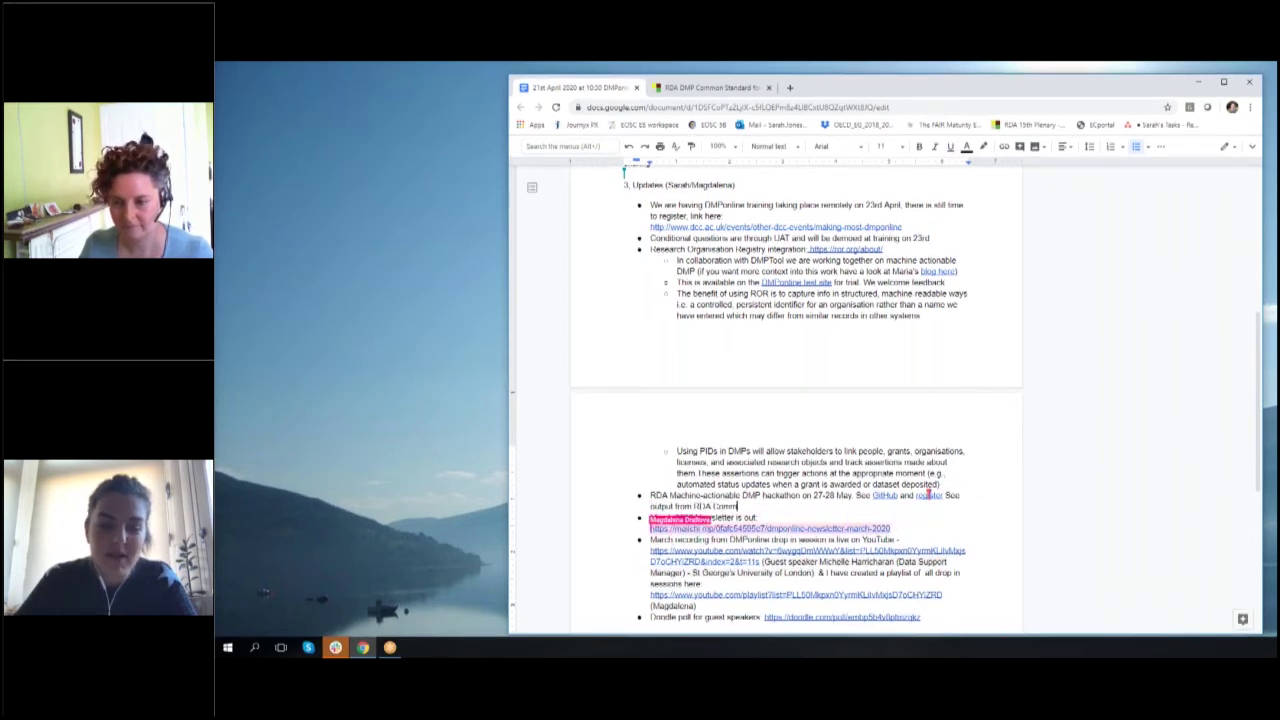
text(on Standards for DMP's group)
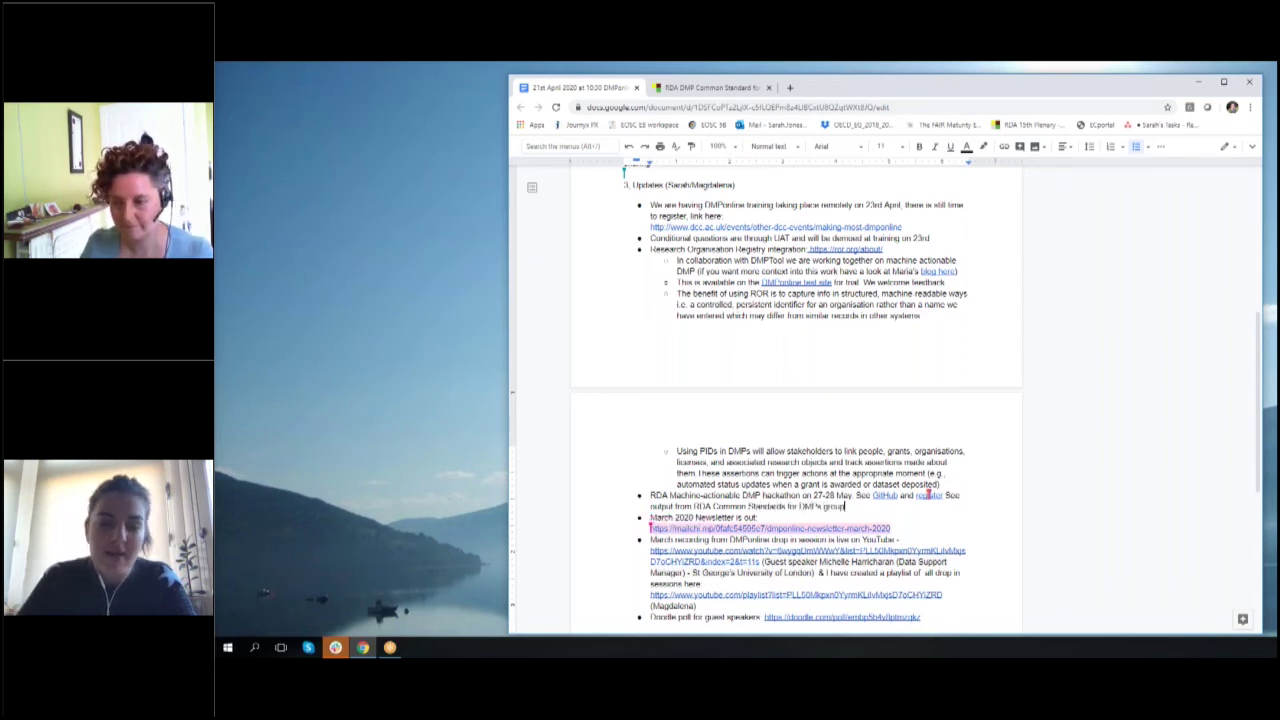
Link the word "output" in the hackathon bullet to the copied RDA recommendation address
key(Home)
key(shift+Right)
key(shift+Right)
key(shift+Right)
key(shift+Right)
key(shift+Right)
key(shift+Right)
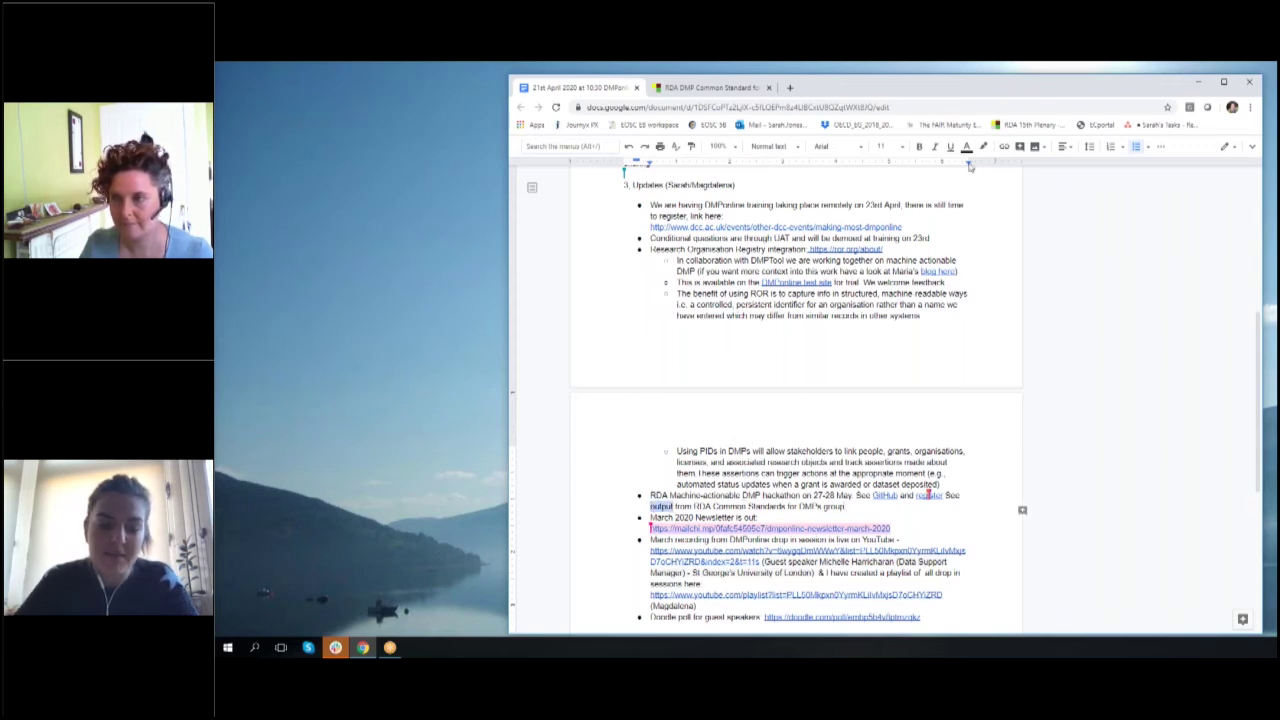
click(1005, 147)
key(ctrl+v)
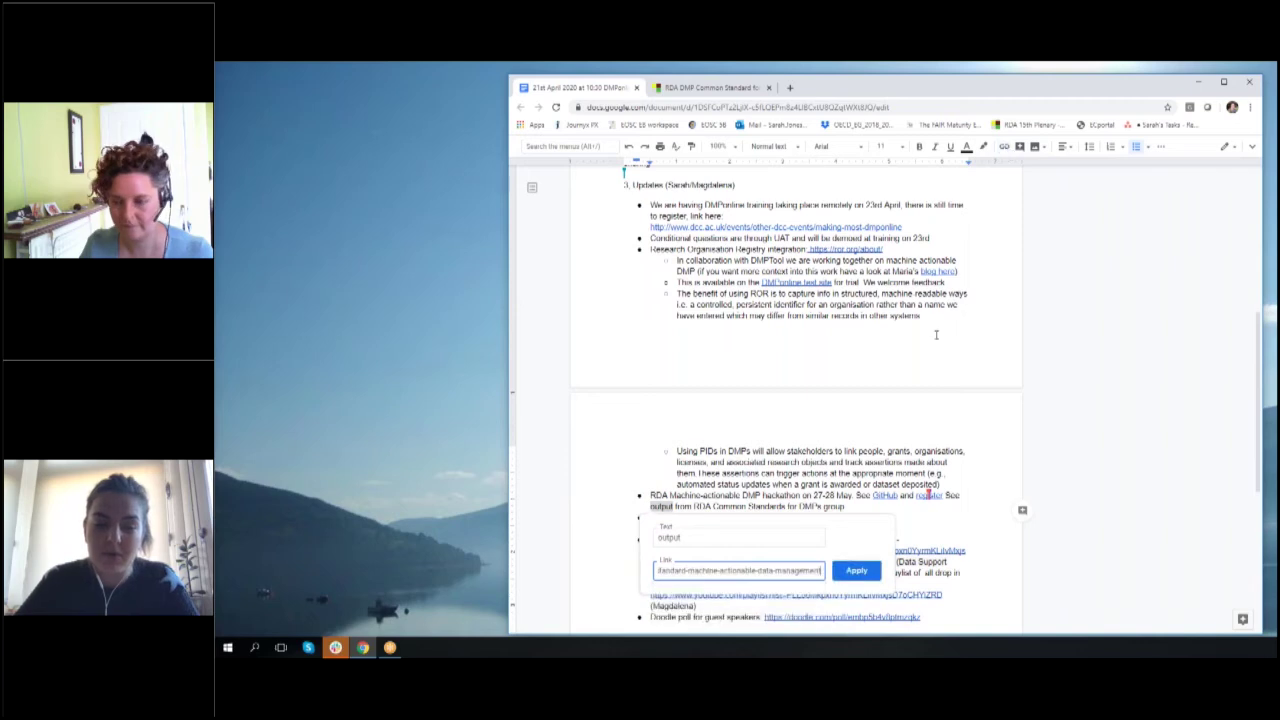
click(856, 570)
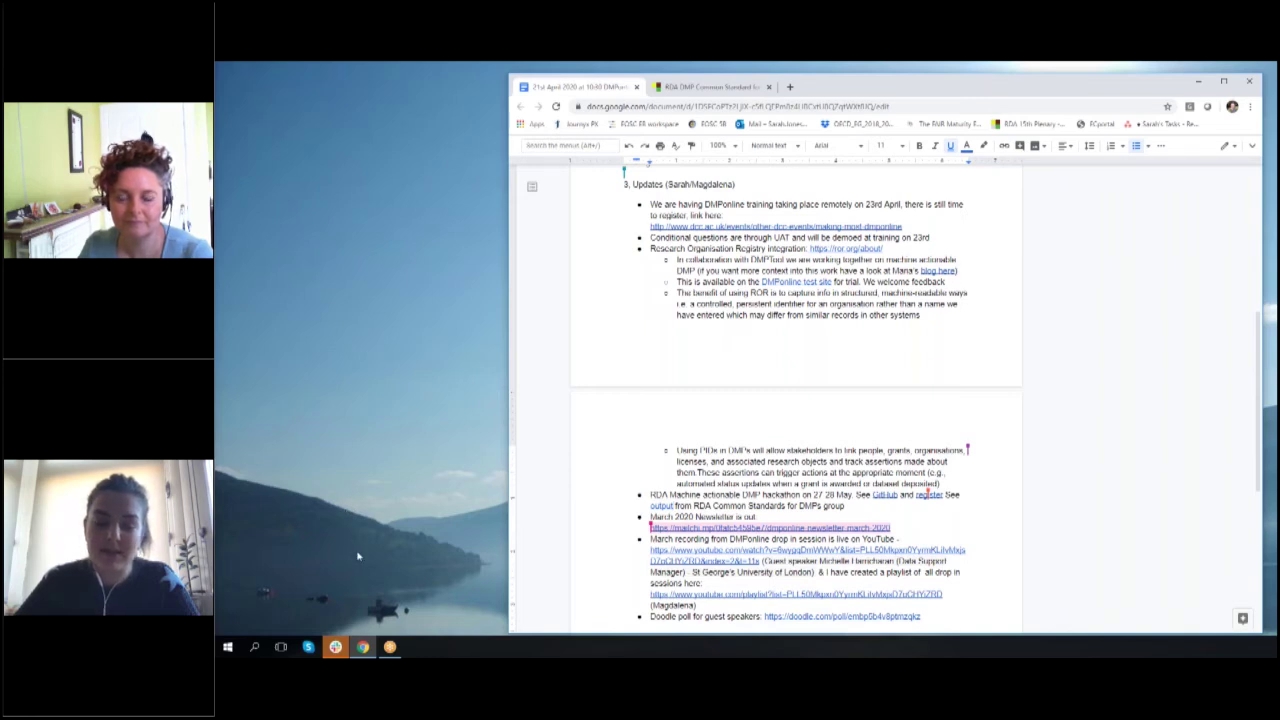
click(377, 573)
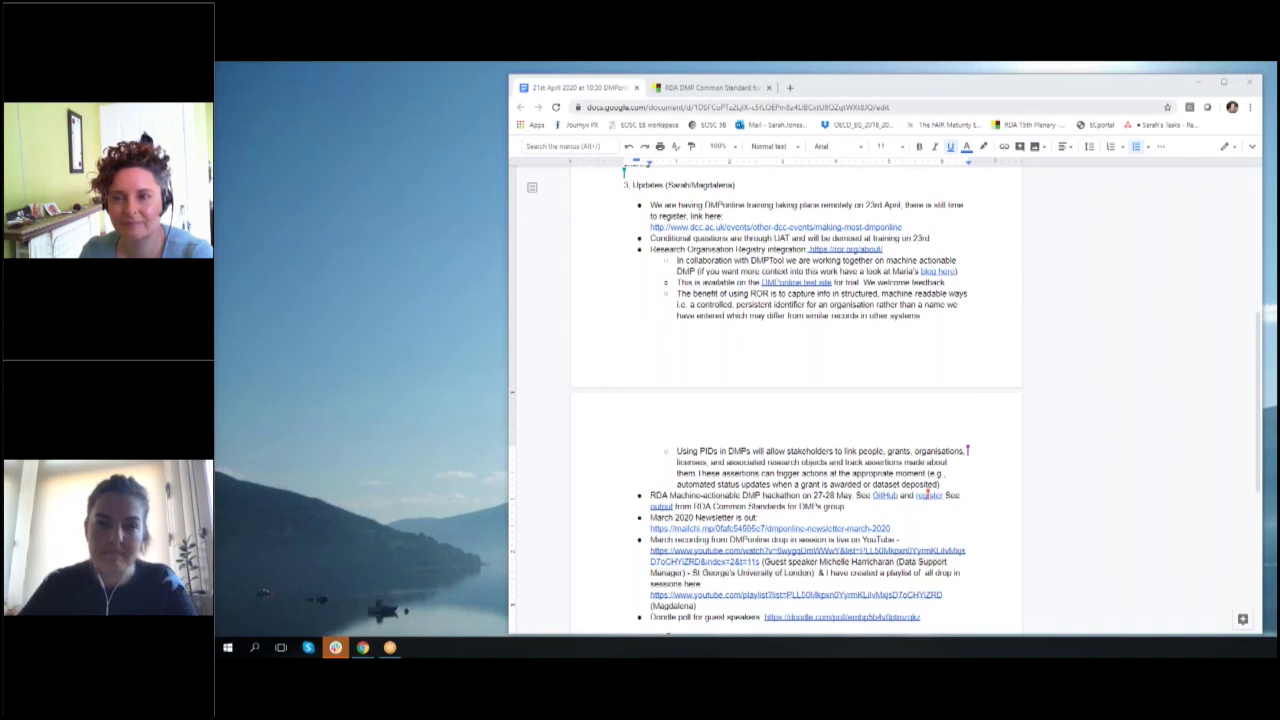
Load the DMPonline test site in place of the RDA recommendation page and sign out of the account
click(710, 88)
click(711, 107)
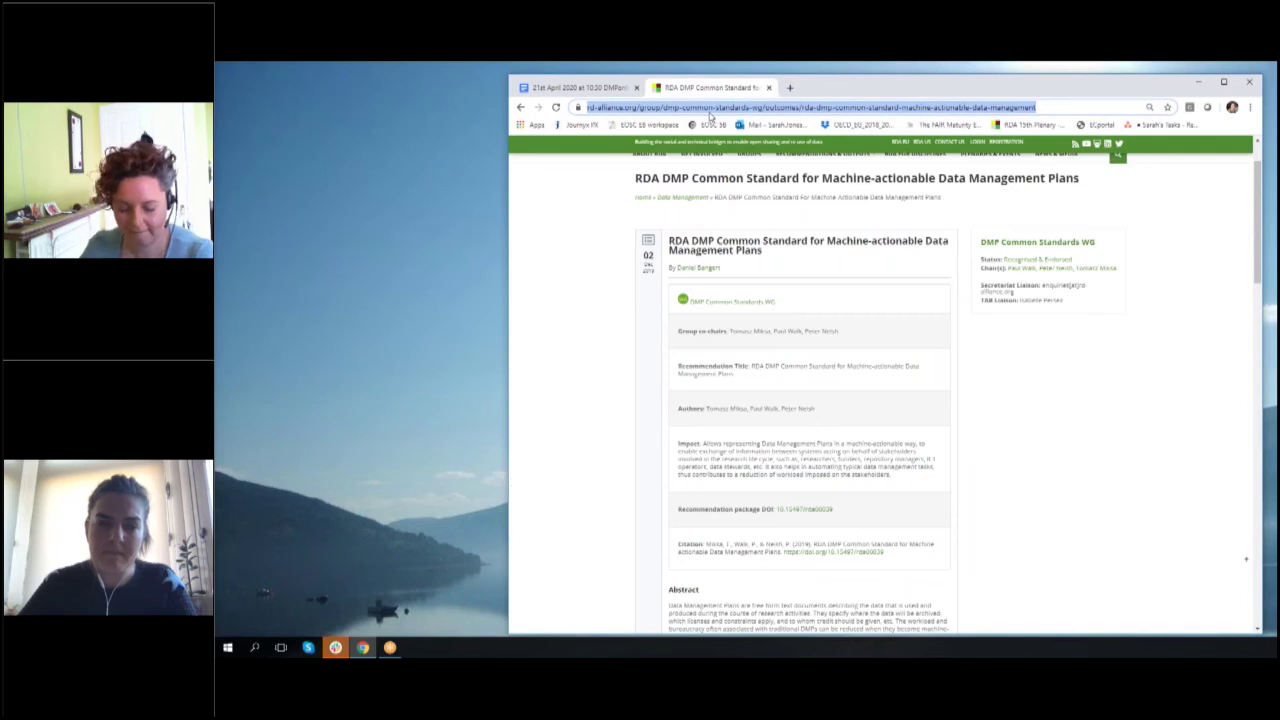
text(dmpo)
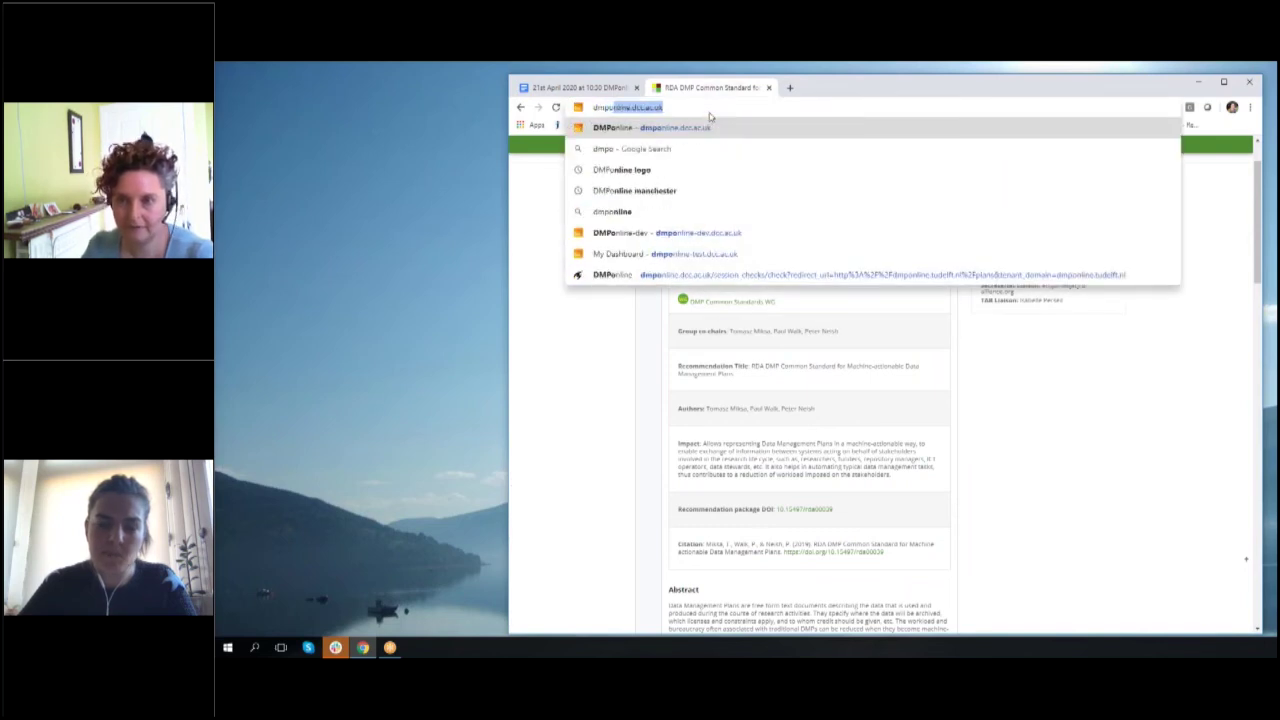
text(nline-test)
key(Return)
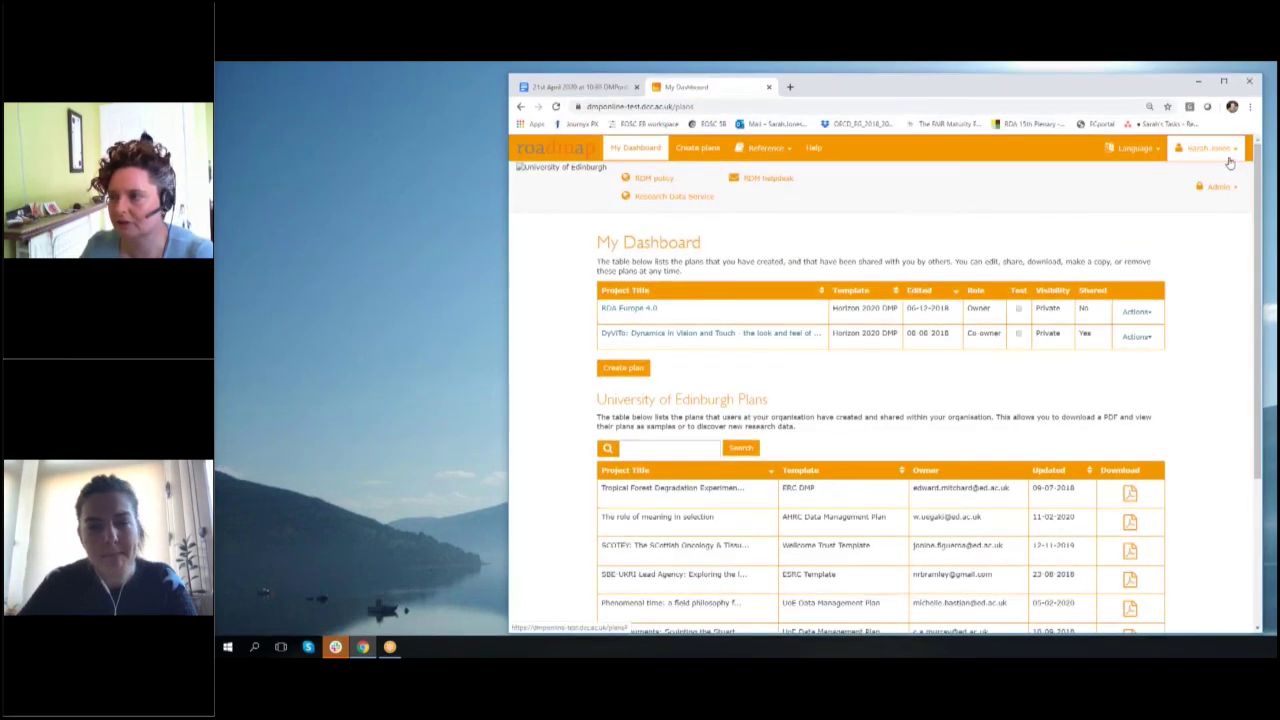
click(1220, 149)
click(1205, 185)
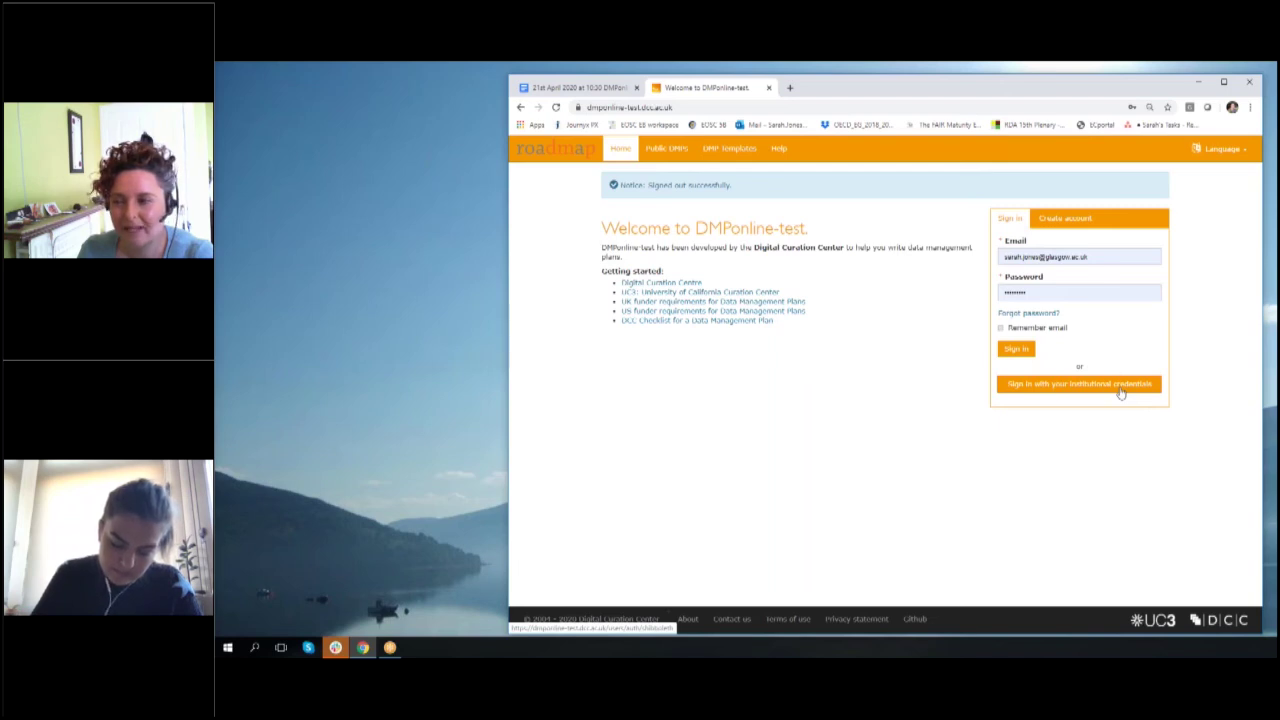
click(1091, 257)
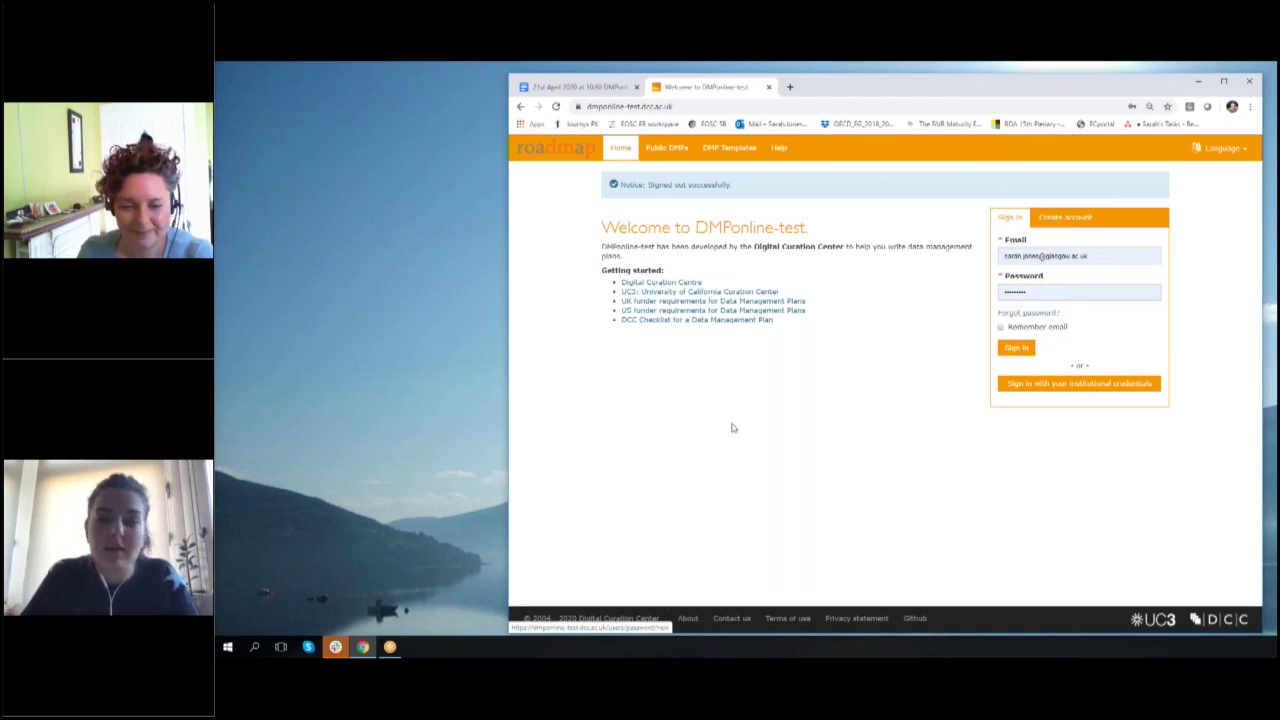
click(268, 586)
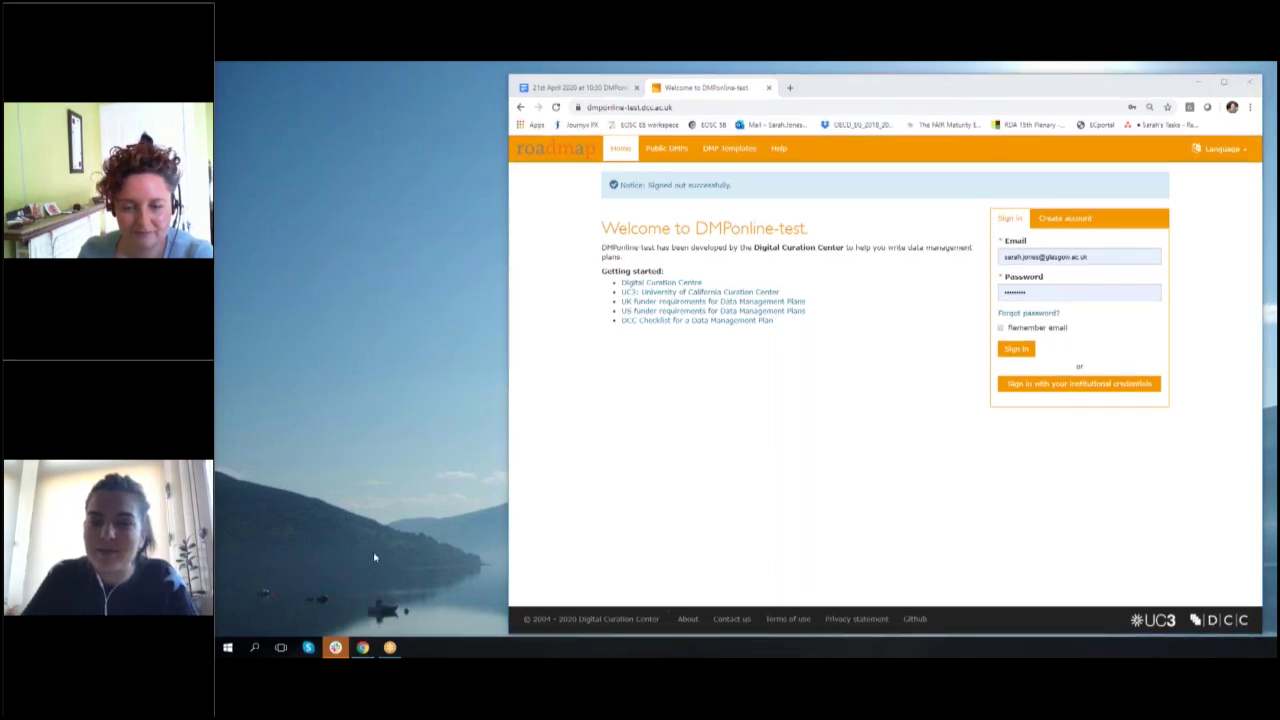